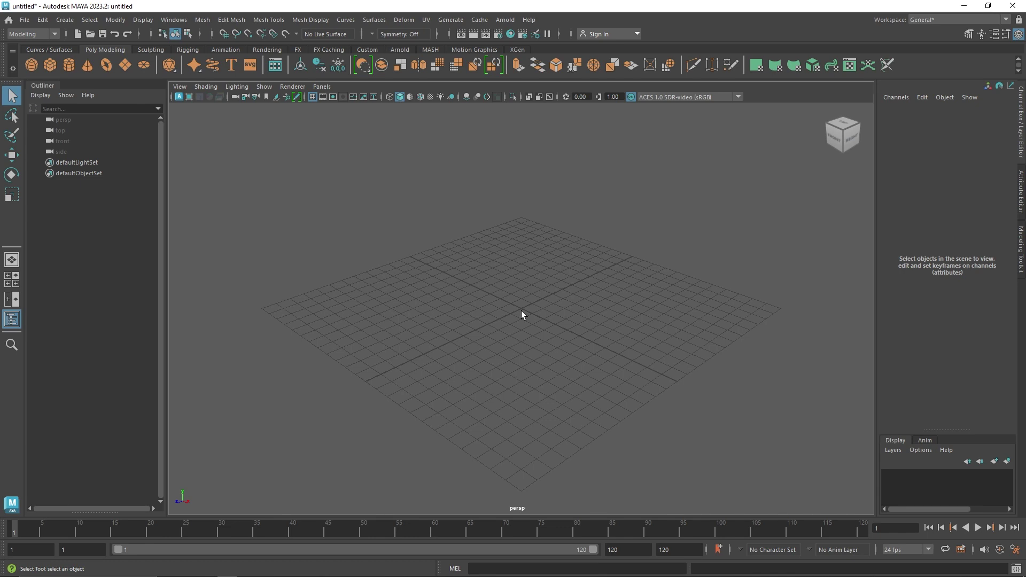
Create a polygon cube and build a MASH network from it
click(50, 65)
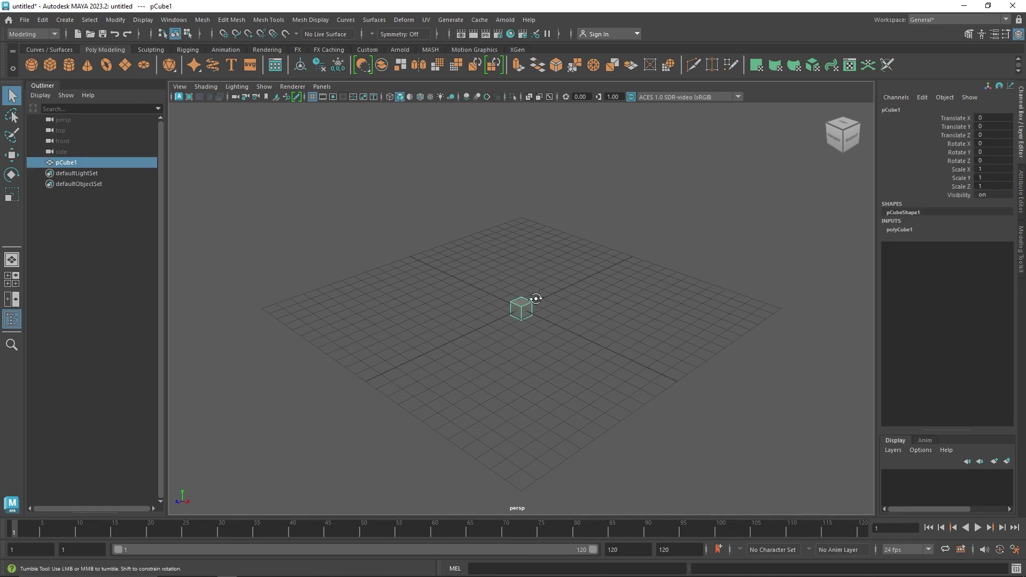
click(430, 50)
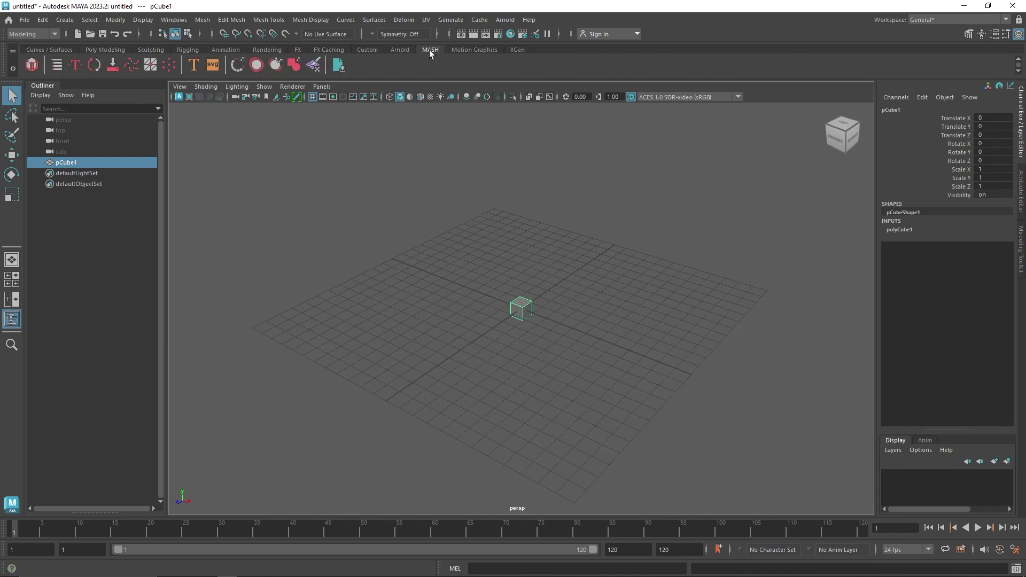
click(30, 68)
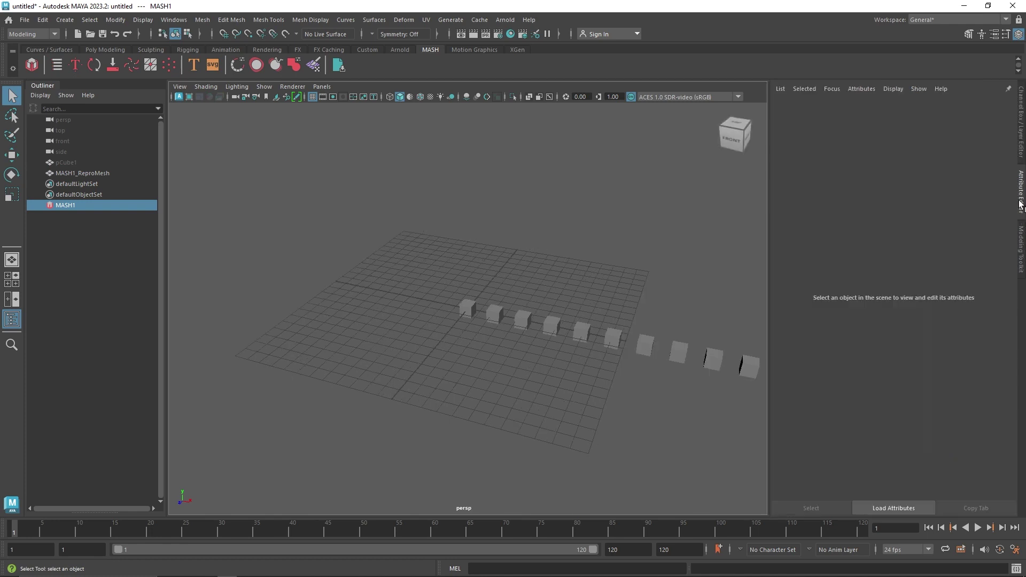
Change the MASH distribution type to Grid and set Grid X and Grid Z to 12
click(832, 108)
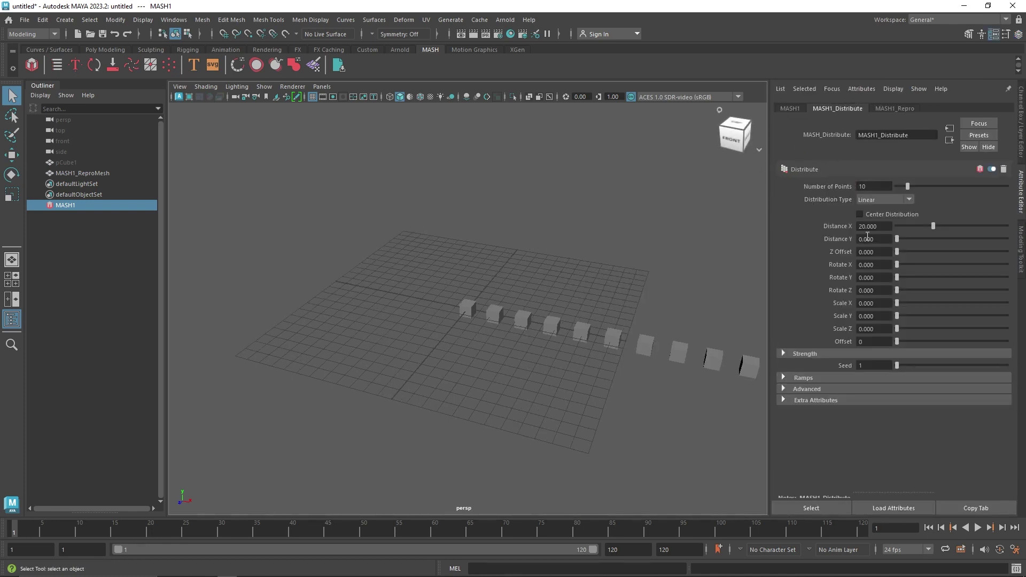
click(883, 201)
click(882, 264)
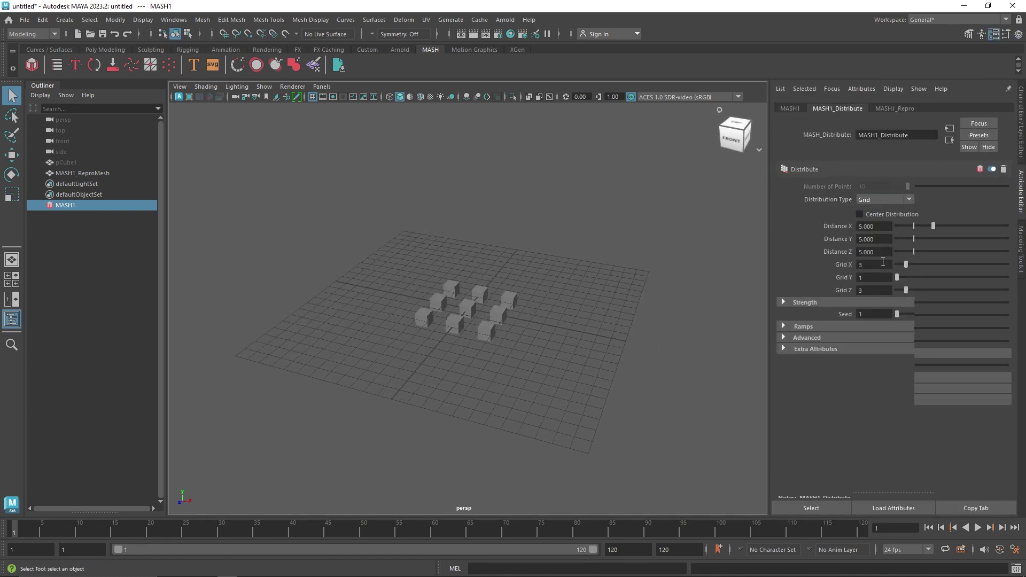
drag(906, 265, 944, 253)
double_click(882, 264)
text(12)
double_click(870, 290)
text(12)
click(866, 280)
Set the grid distribution's Distance X and Distance Z to 12
alt+drag(506, 282, 488, 291)
drag(915, 226, 944, 226)
click(885, 226)
drag(885, 251, 838, 224)
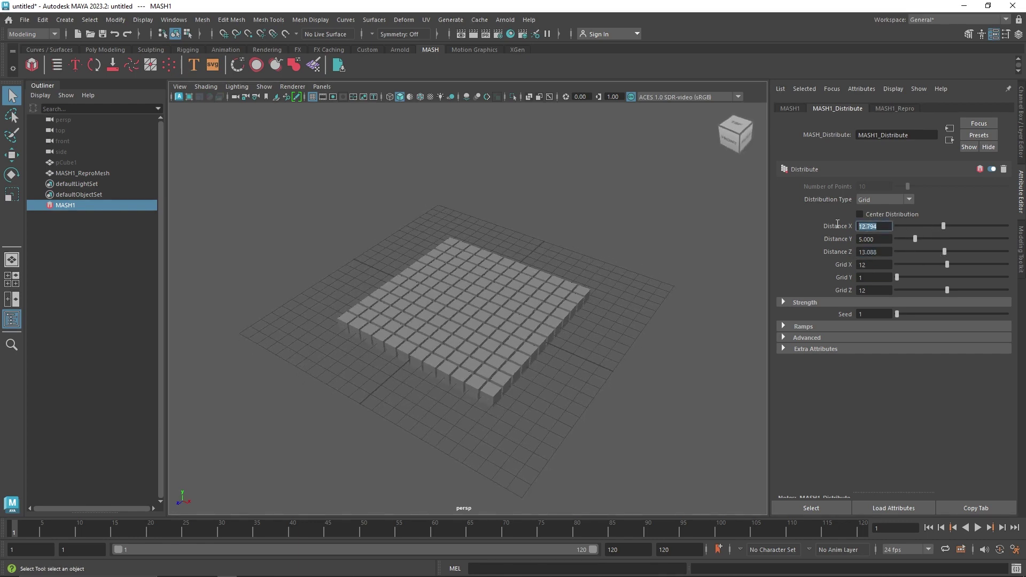
drag(883, 252, 859, 239)
text(12)
click(859, 238)
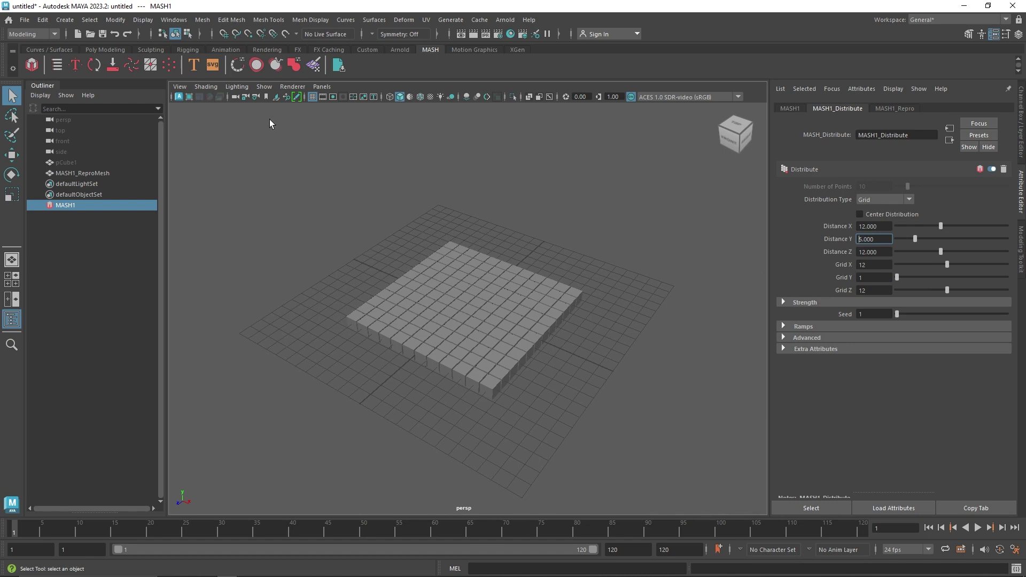
Add an Influence node to the MASH1 network
alt+drag(454, 268, 506, 310)
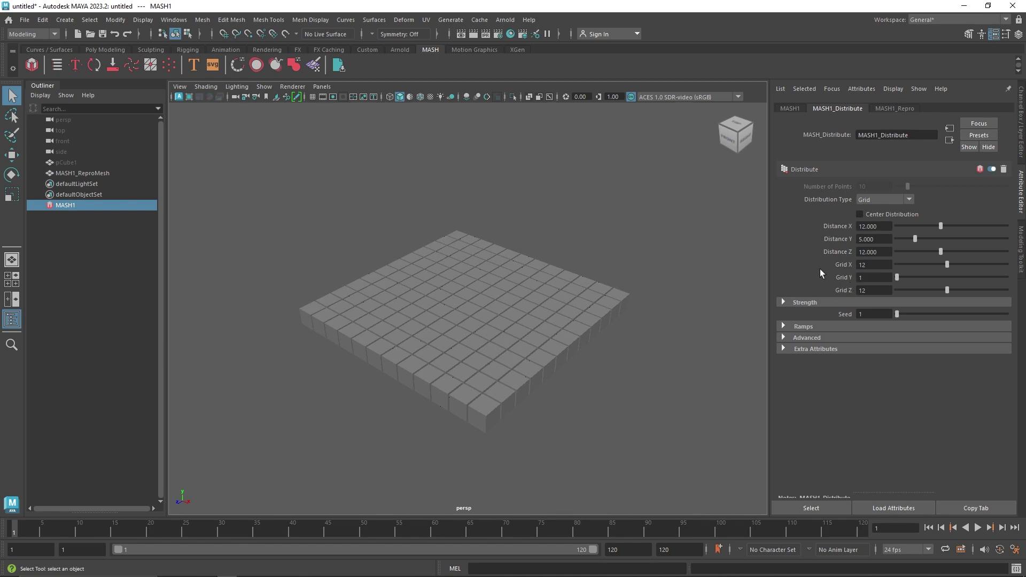
click(792, 107)
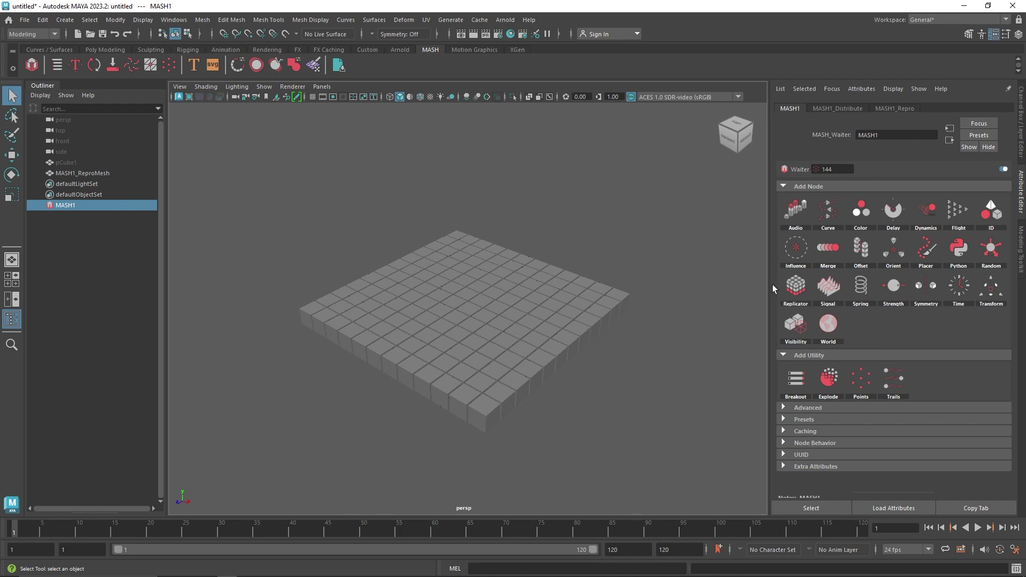
right_click(805, 254)
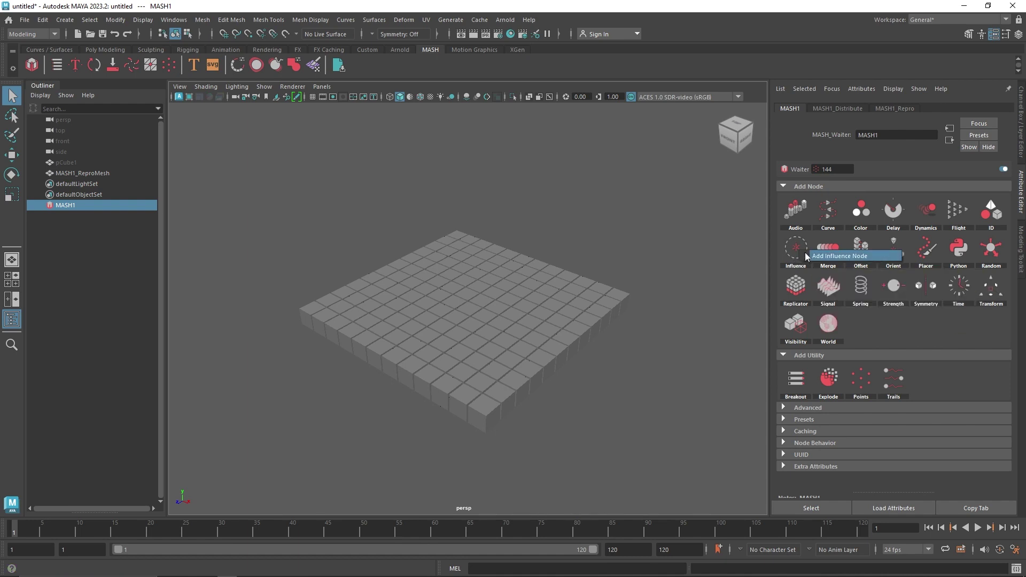
click(861, 260)
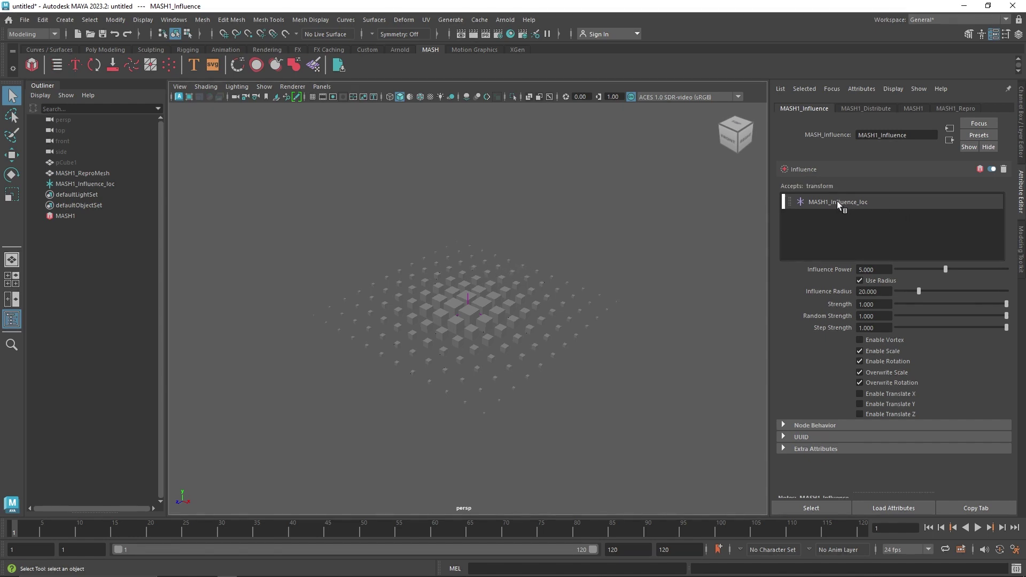
Select the MASH1_Influence_loc locator and try moving it vertically through the cube grid
click(70, 185)
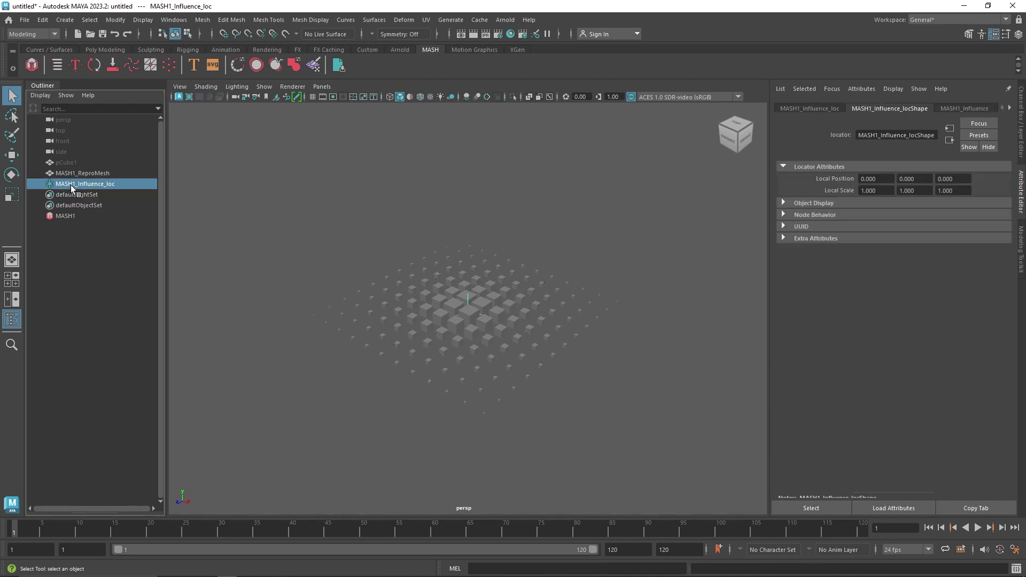
alt+drag(470, 303, 428, 286)
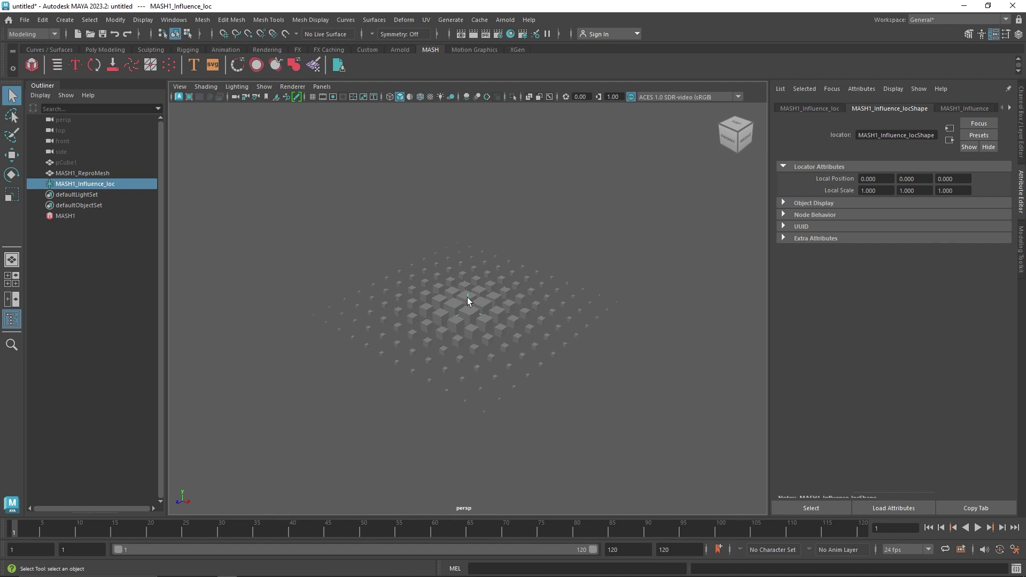
key(w)
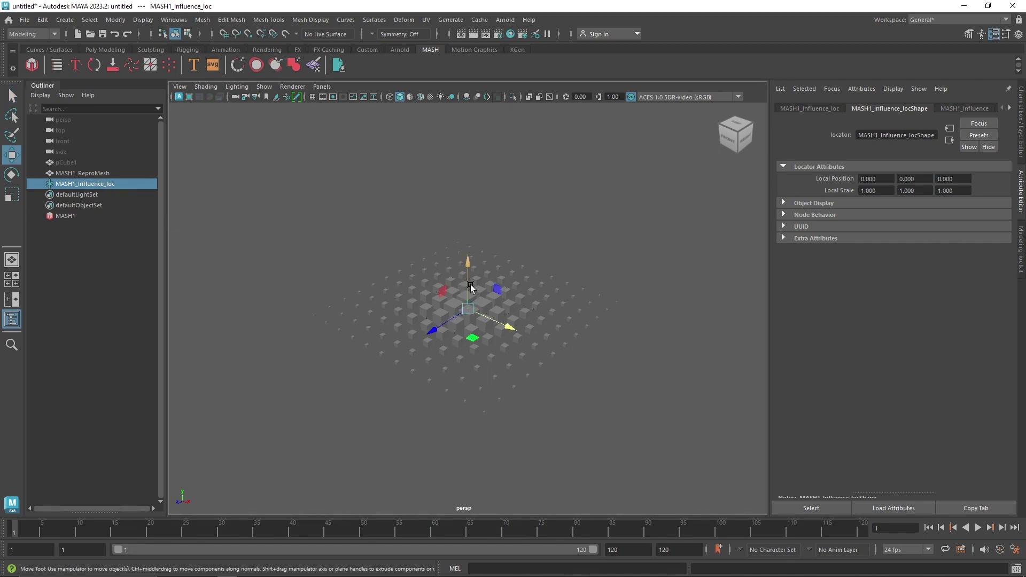
drag(469, 284, 468, 309)
Try scaling the influence locator and undo the change
key(e)
key(w)
key(r)
key(ctrl+z)
Move the influence locator horizontally by about -0.38 cm in X and -0.35 cm in Z
key(w)
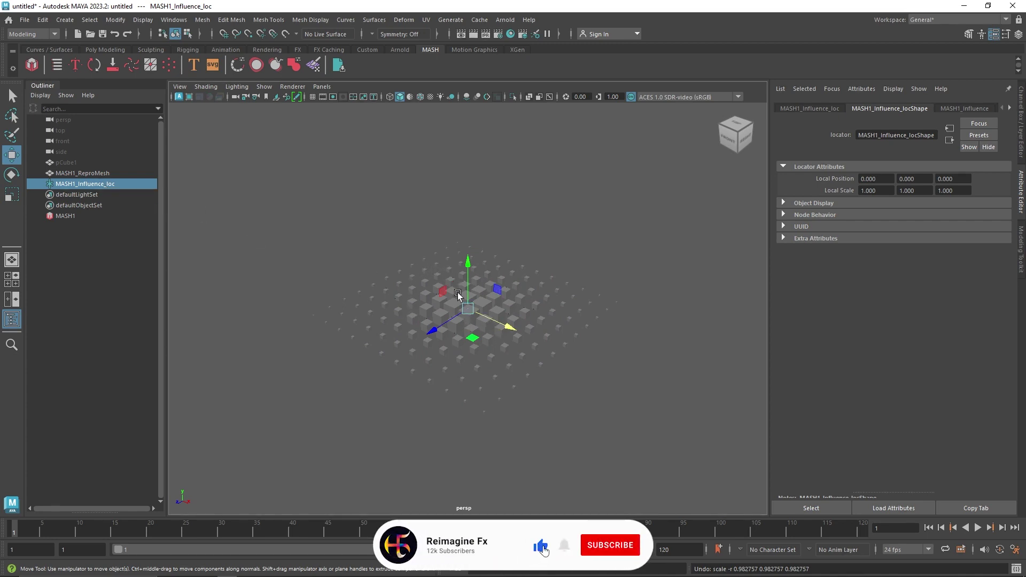
mouse_move(474, 337)
mouse_down()
mouse_move(545, 366)
mouse_move(468, 337)
mouse_up()
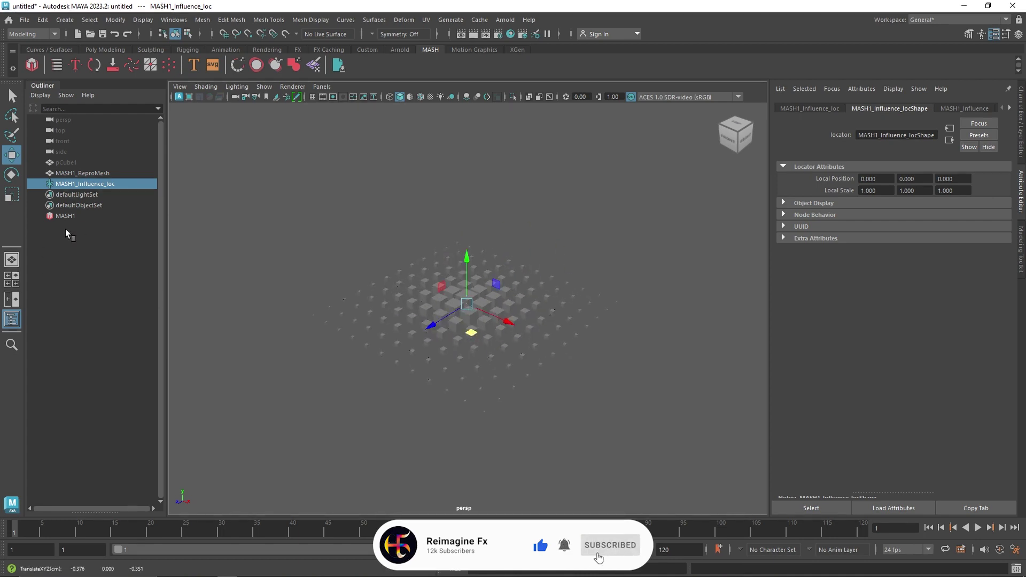
Set the Influence Power of the MASH1 network's Influence node to 6
click(81, 214)
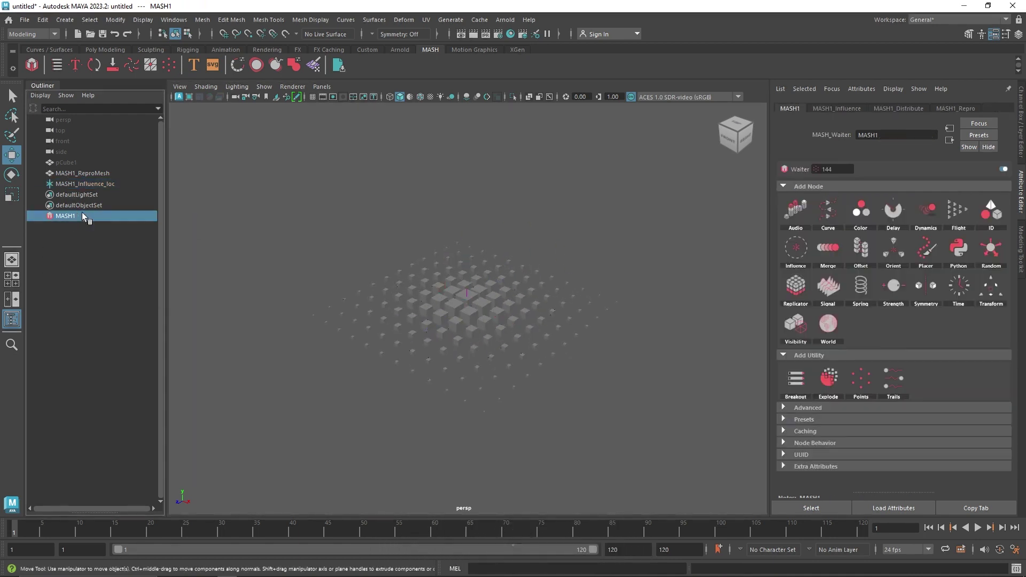
click(845, 108)
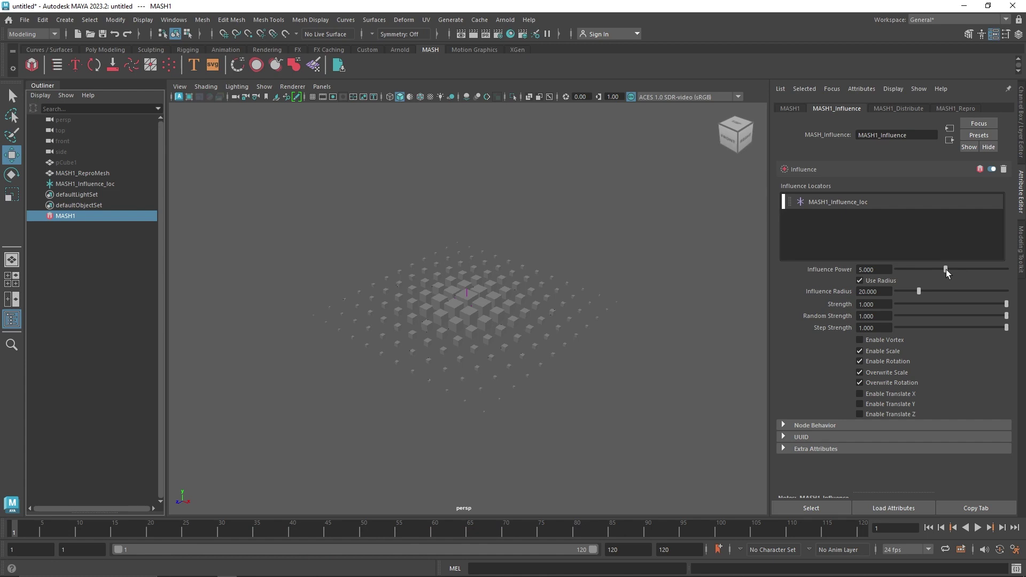
drag(947, 268, 975, 274)
click(890, 269)
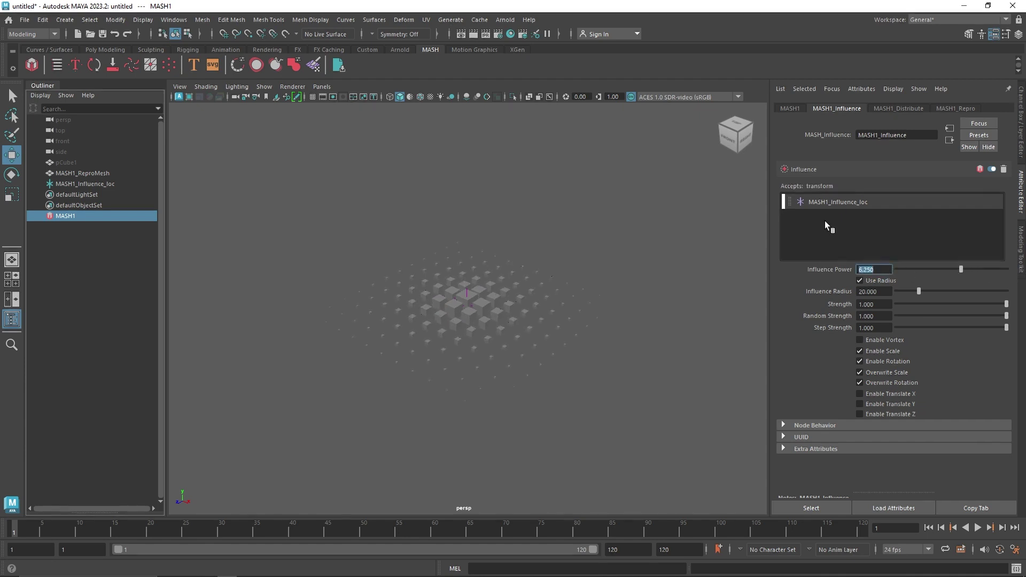
text(6)
Try different Influence Radius values on the Influence node, ending at about 29.4
click(877, 293)
drag(912, 289, 941, 291)
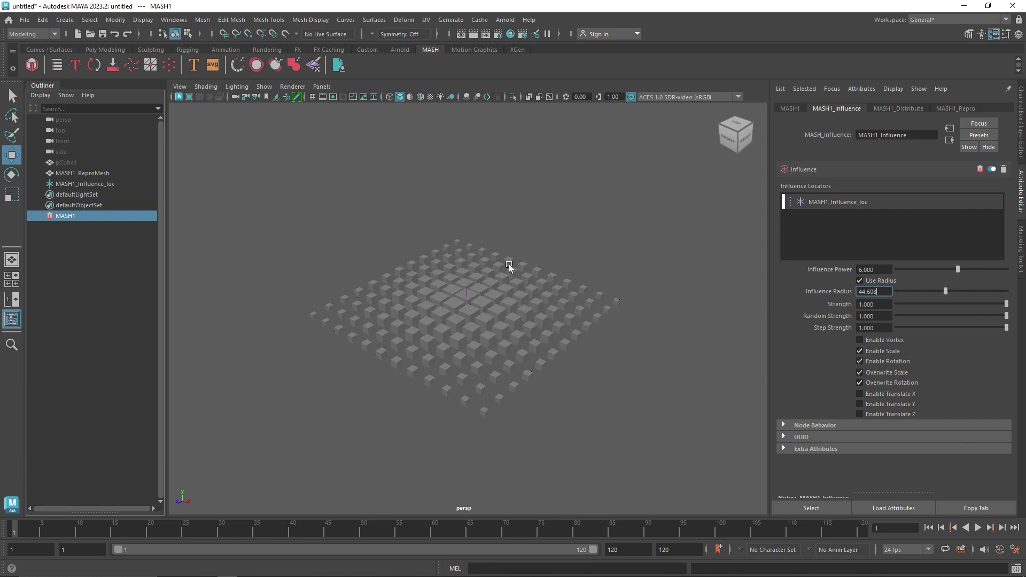
mouse_move(945, 291)
mouse_down()
mouse_move(891, 289)
mouse_move(938, 295)
mouse_move(929, 298)
mouse_up()
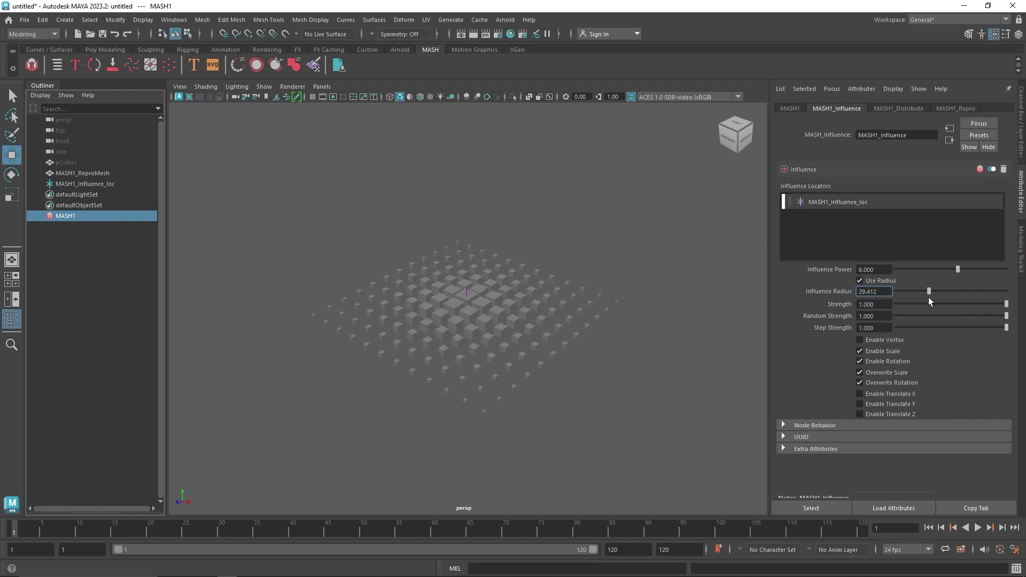
Keep the Influence node's Strength at 1 and lower its Random Strength to about 0.55
mouse_move(1005, 305)
mouse_down()
mouse_move(920, 302)
mouse_move(1014, 310)
mouse_up()
click(876, 315)
drag(1006, 316, 955, 314)
Raise the Influence Radius to 100
alt+drag(541, 306, 507, 360)
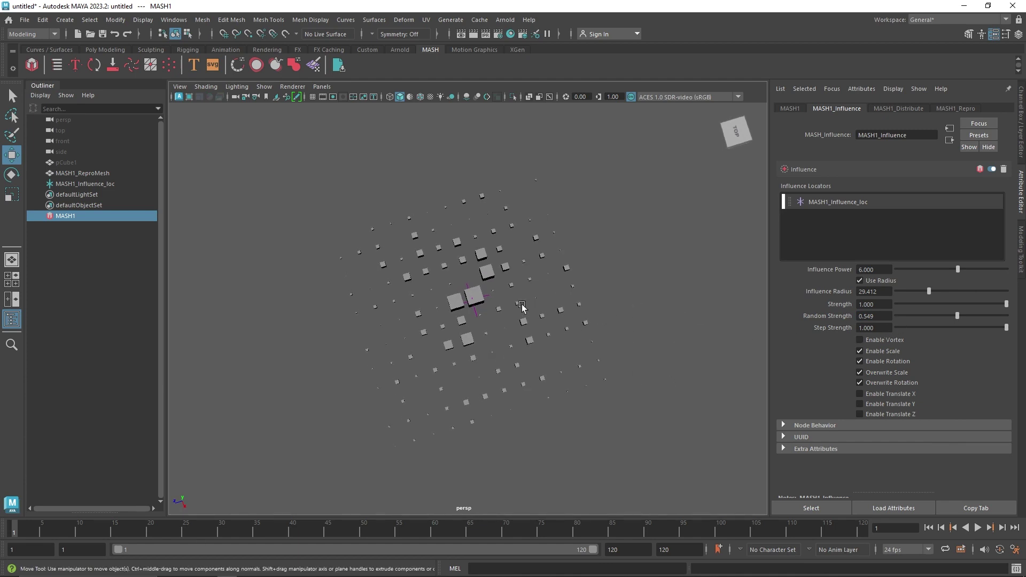
drag(934, 291, 1025, 297)
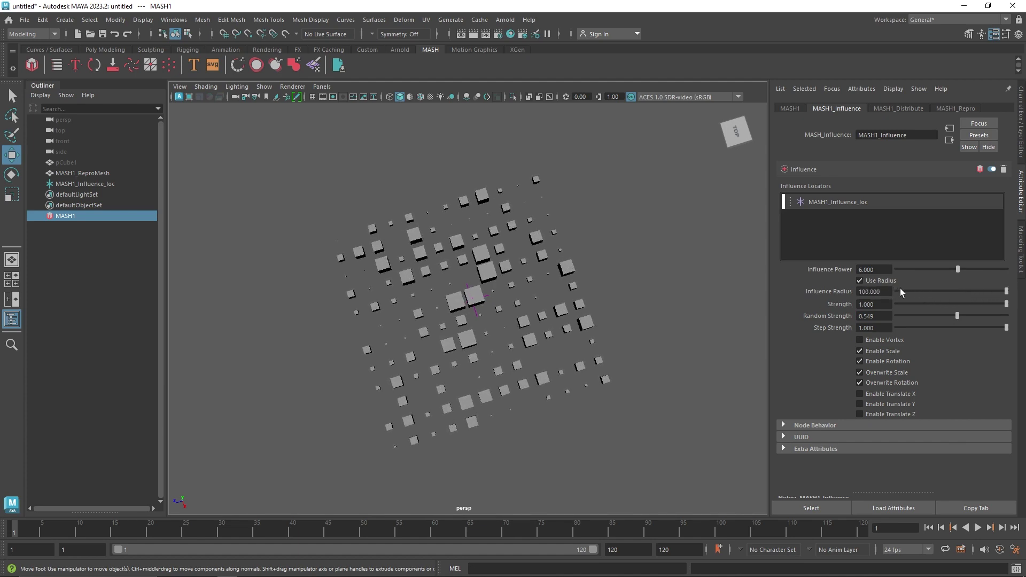
alt+drag(443, 318, 454, 298)
Try moving the influence locator horizontally across the grid and undo the move
click(85, 184)
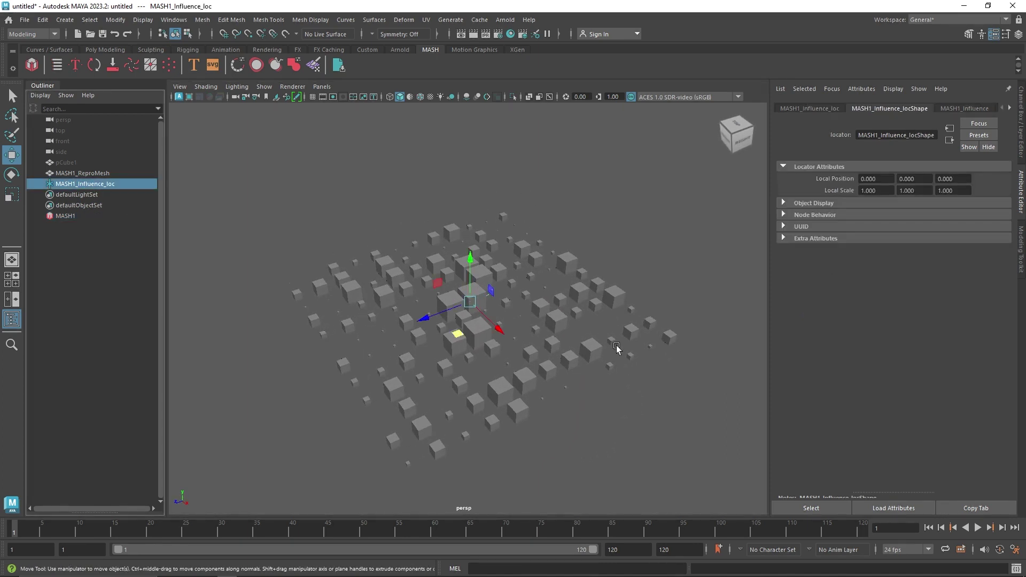
drag(458, 334, 409, 334)
key(ctrl+z)
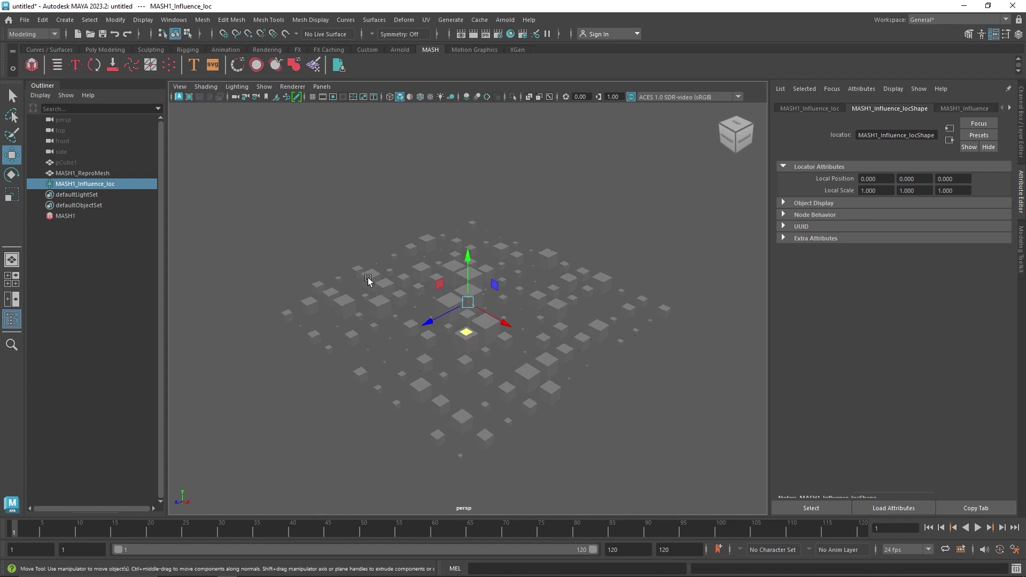
Scale the influence locator up along the Y axis to stretch the cubes into tall towers
alt+drag(530, 360, 514, 361)
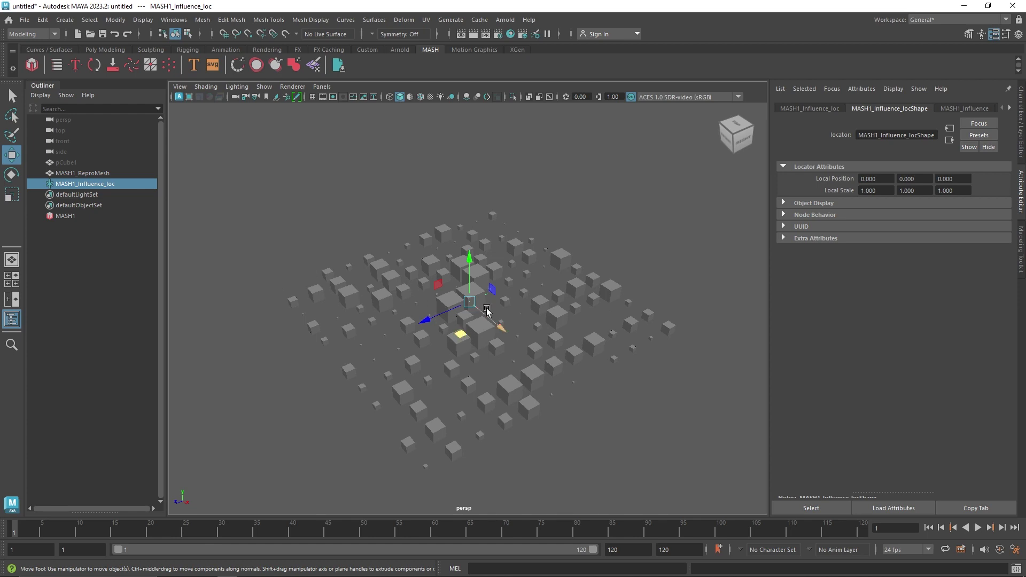
key(r)
drag(470, 260, 470, 94)
alt+drag(465, 251, 495, 290)
Try rotating and moving the stretched influence locator, undoing these changes
key(e)
key(ctrl+z)
key(ctrl+z)
key(w)
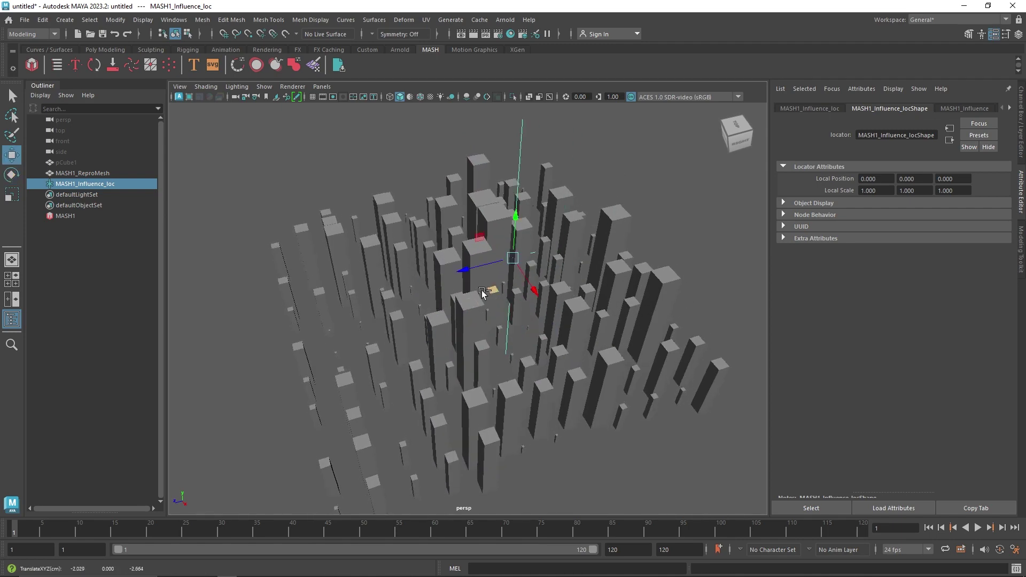
key(ctrl+z)
Reselect the MASH1 network and lower the Influence Radius to about 24.5
click(95, 214)
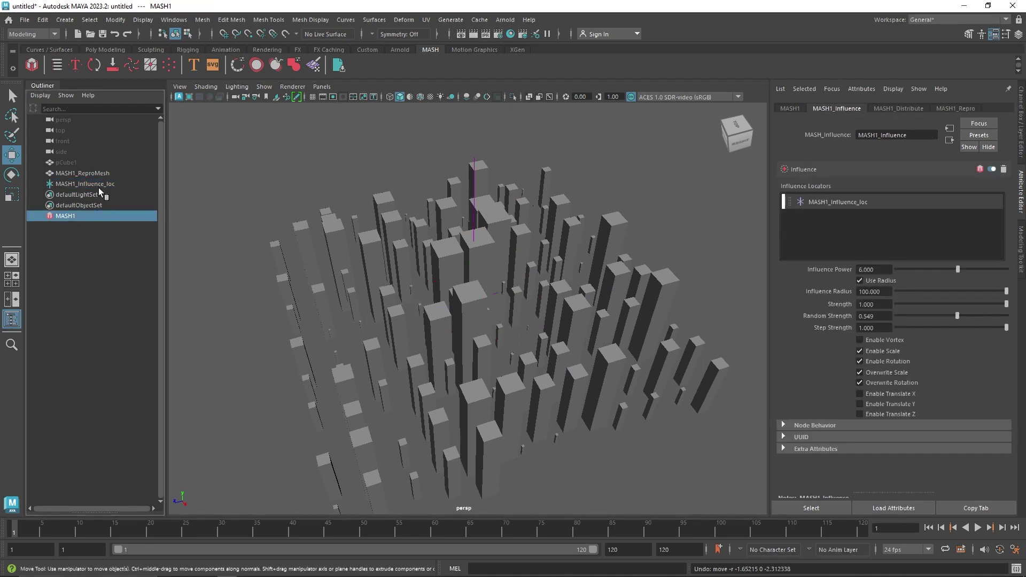
click(98, 183)
click(98, 215)
drag(963, 303, 924, 292)
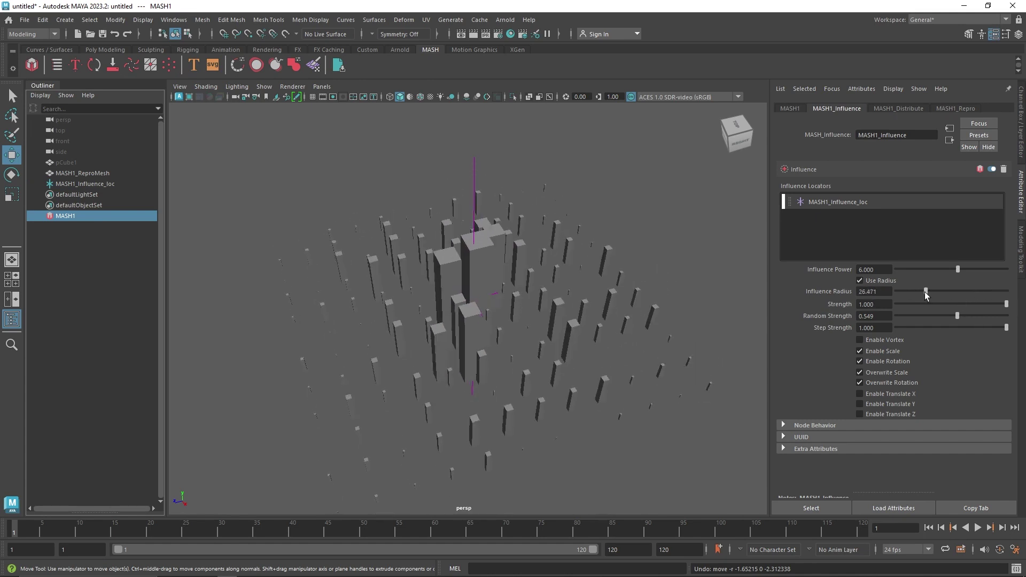
alt+drag(591, 278, 524, 298)
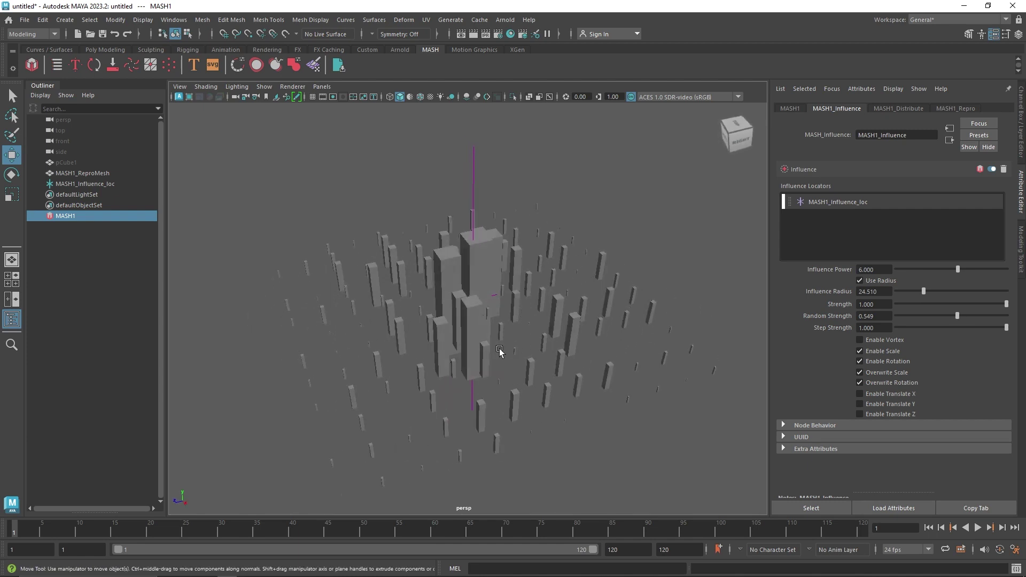
Set the Influence node's Step Strength to 1, Influence Radius to 100 and Influence Power to 10, with Vortex enabled
mouse_move(469, 351)
alt+mouse_down()
mouse_move(494, 327)
mouse_move(481, 343)
alt+mouse_up()
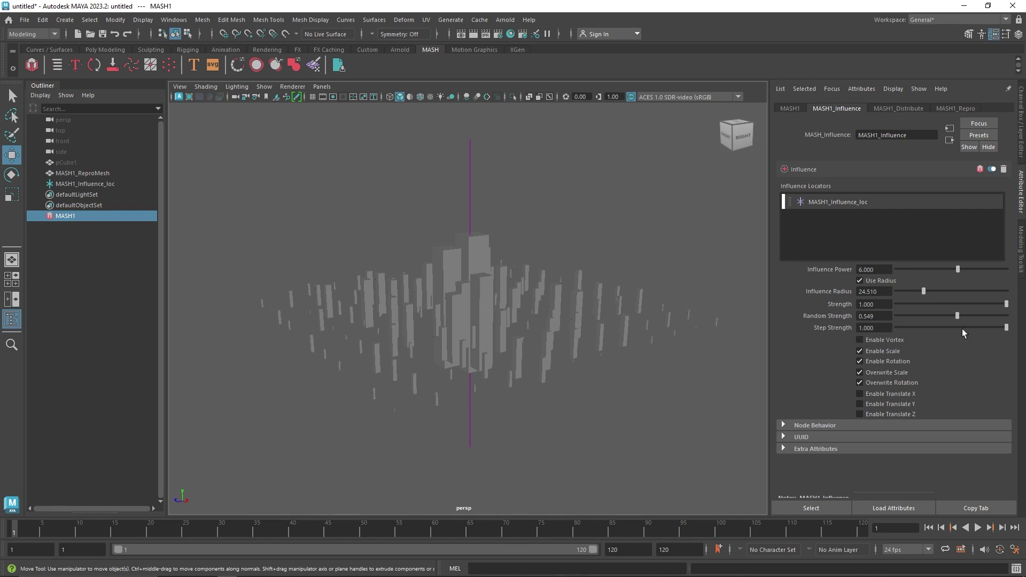
drag(982, 326, 1023, 334)
alt+drag(476, 300, 514, 347)
drag(923, 291, 1010, 294)
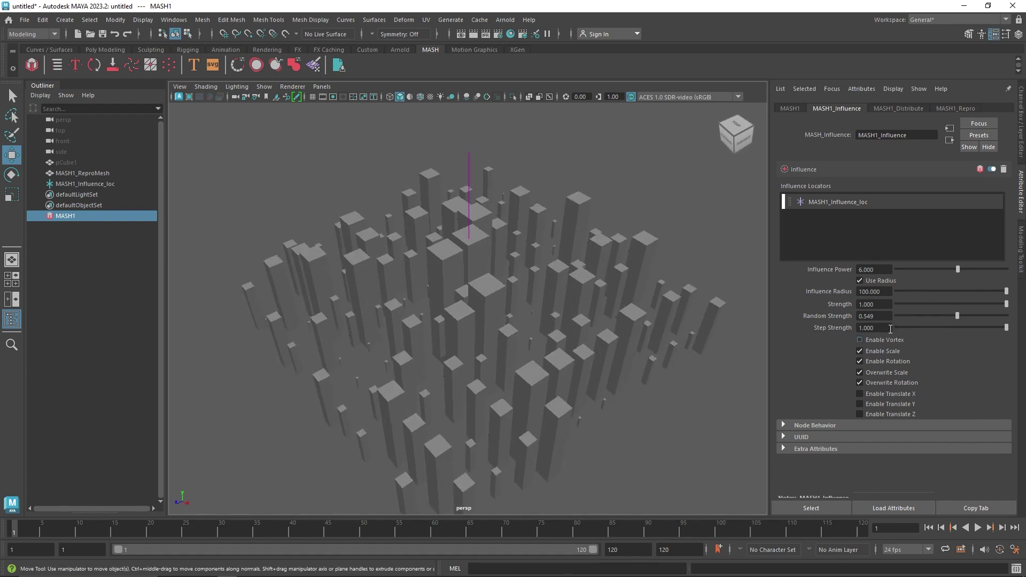
drag(960, 271, 1025, 283)
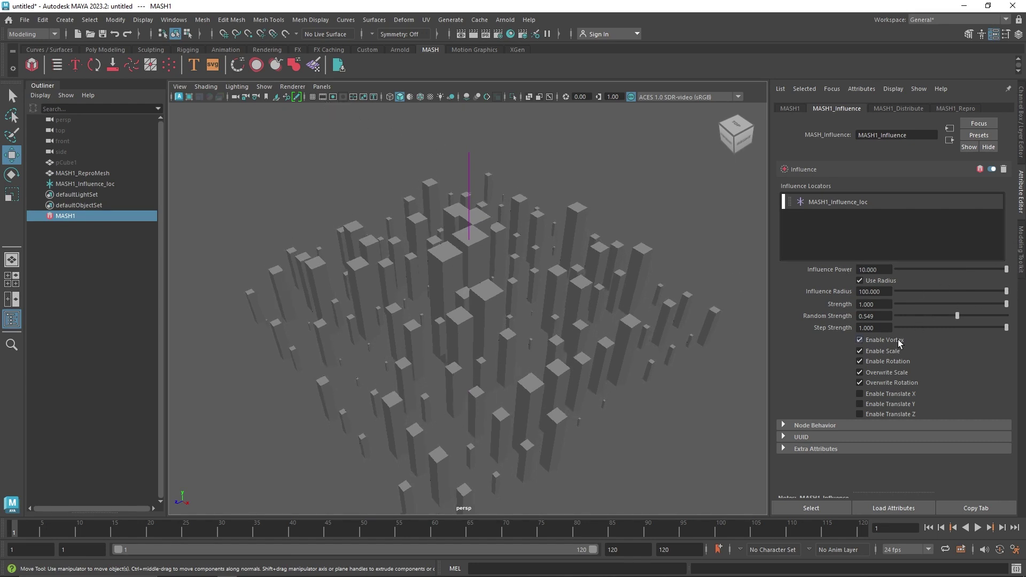
Show the viewport grid and set the Influence node's Random Strength to 1
click(313, 96)
scroll(539, 287, down, 5)
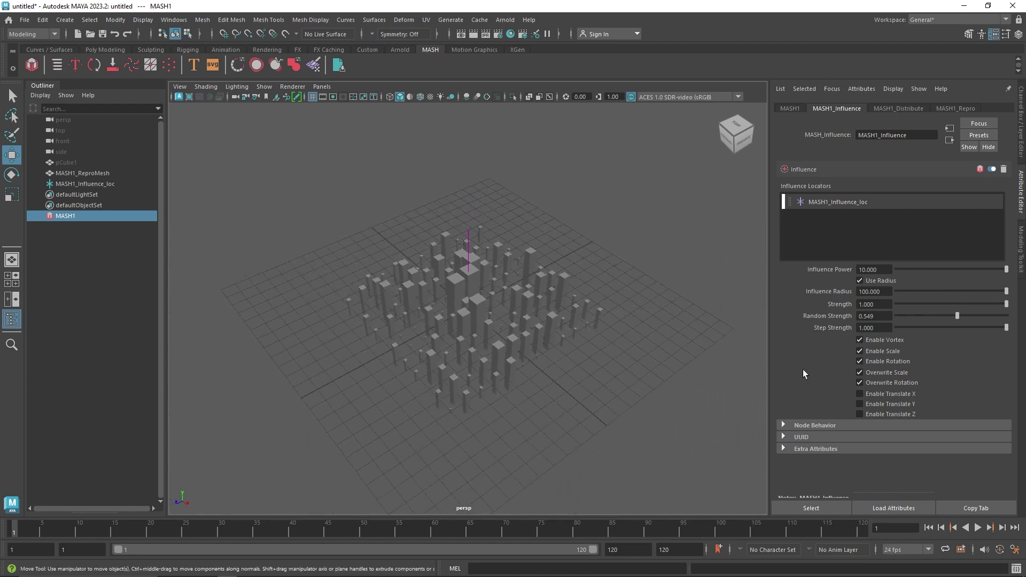
drag(957, 316, 1025, 320)
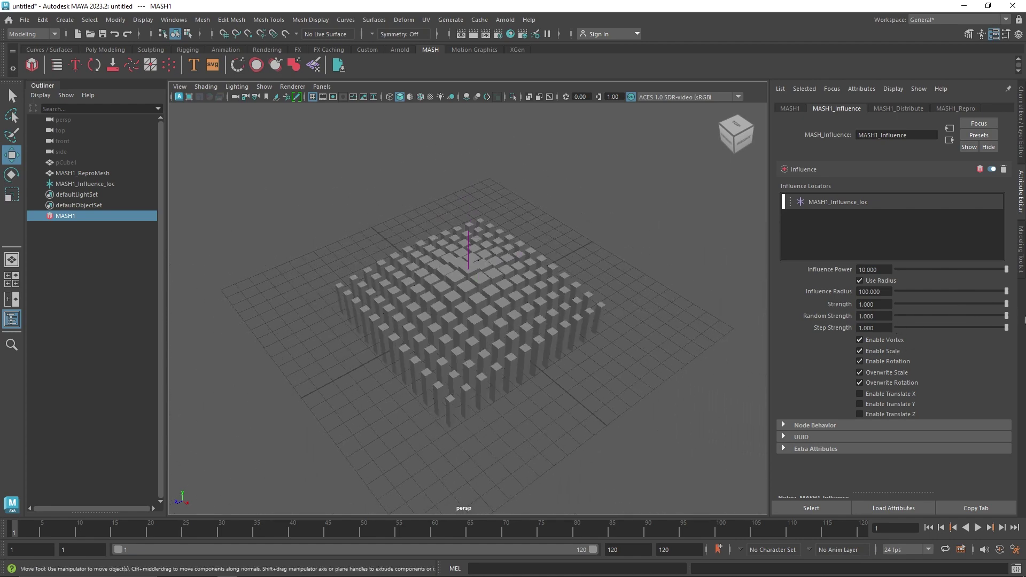
Disable Vortex, toggle Use Radius off and back on, and lower the Influence Power to about 4.79
click(889, 340)
click(886, 281)
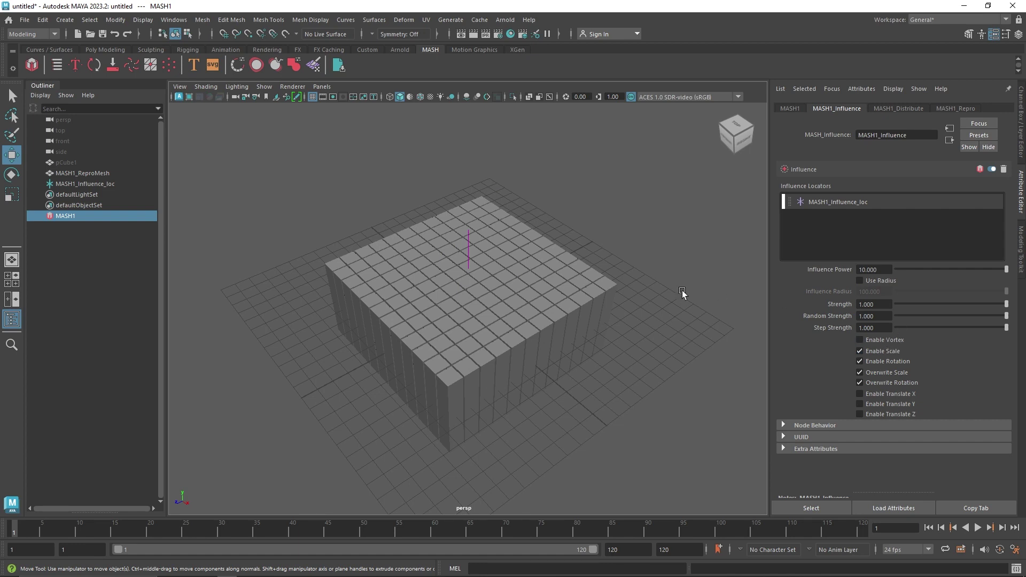
click(871, 281)
mouse_move(947, 270)
mouse_down()
mouse_move(936, 274)
mouse_move(943, 270)
mouse_up()
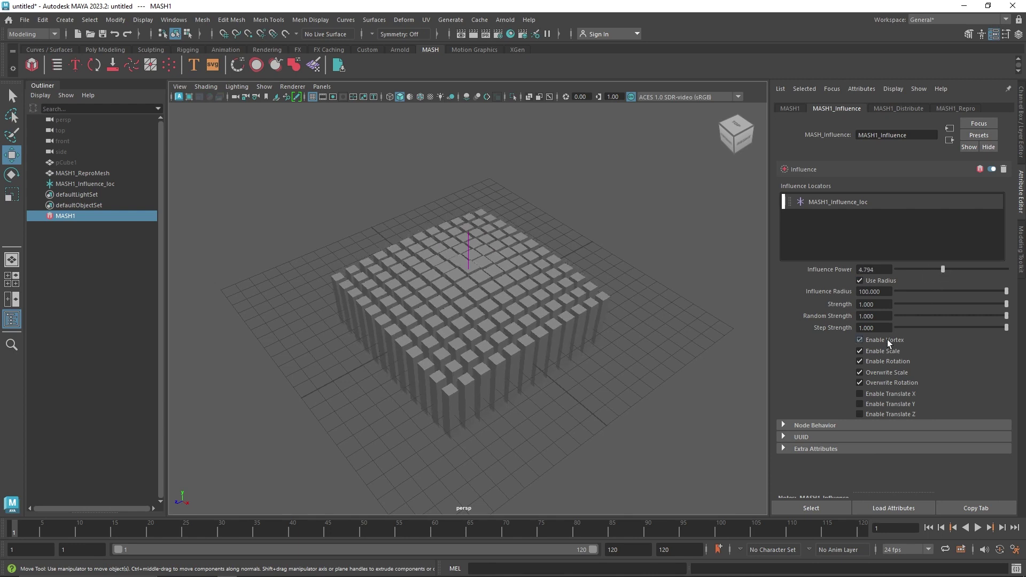
Set the Influence node's Strength to about 0.495, Random Strength to 0.574, Step Strength to 1 and Influence Radius to about 38.7
click(919, 304)
click(927, 317)
click(932, 326)
click(950, 304)
click(960, 316)
click(1000, 329)
drag(1000, 328, 1024, 336)
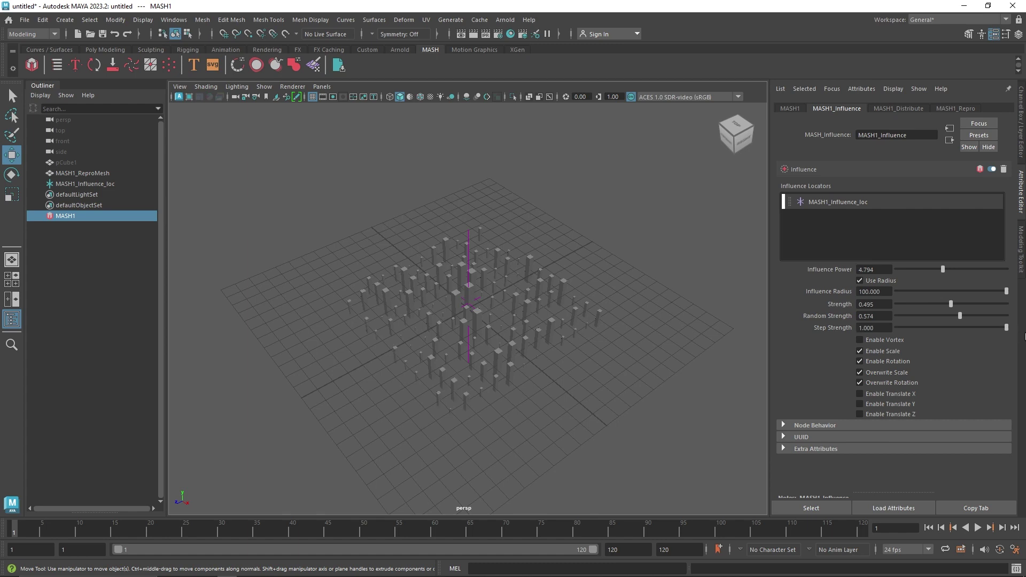
drag(968, 291, 937, 294)
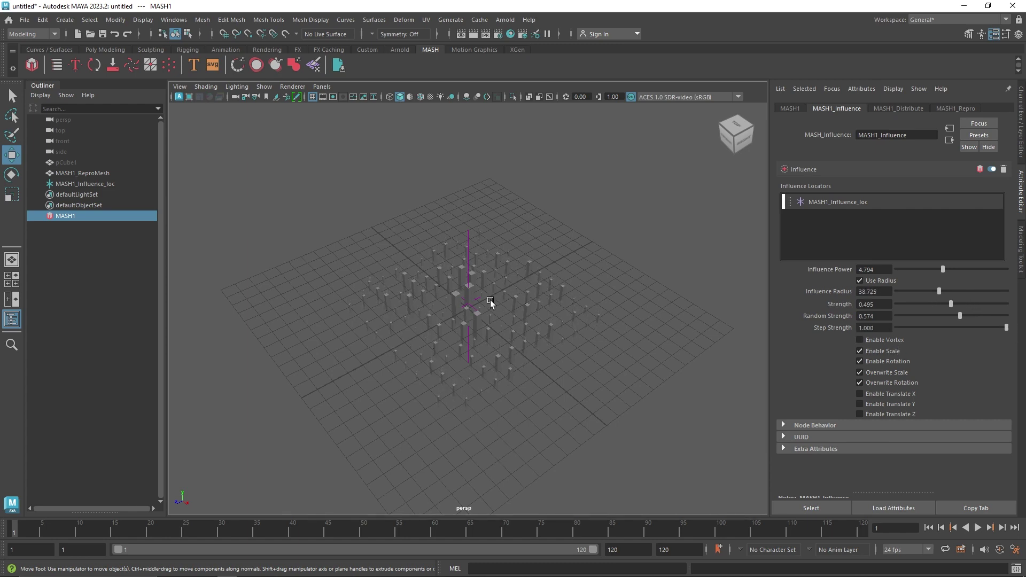
Scale the influence locator down to about 0.875, 1.856, 0.875 and reselect the MASH1 network
click(467, 267)
key(r)
drag(469, 266, 463, 310)
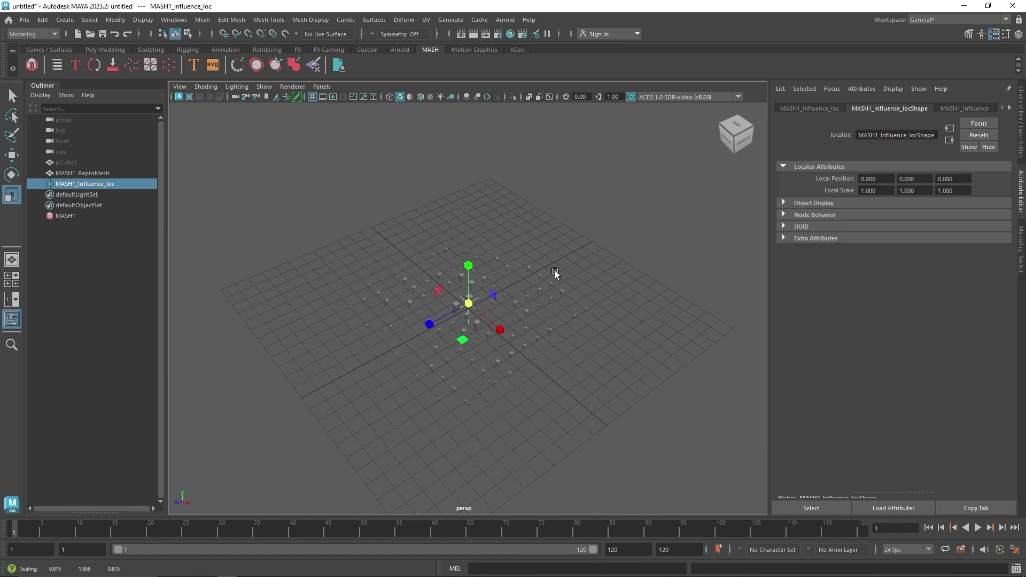
click(82, 216)
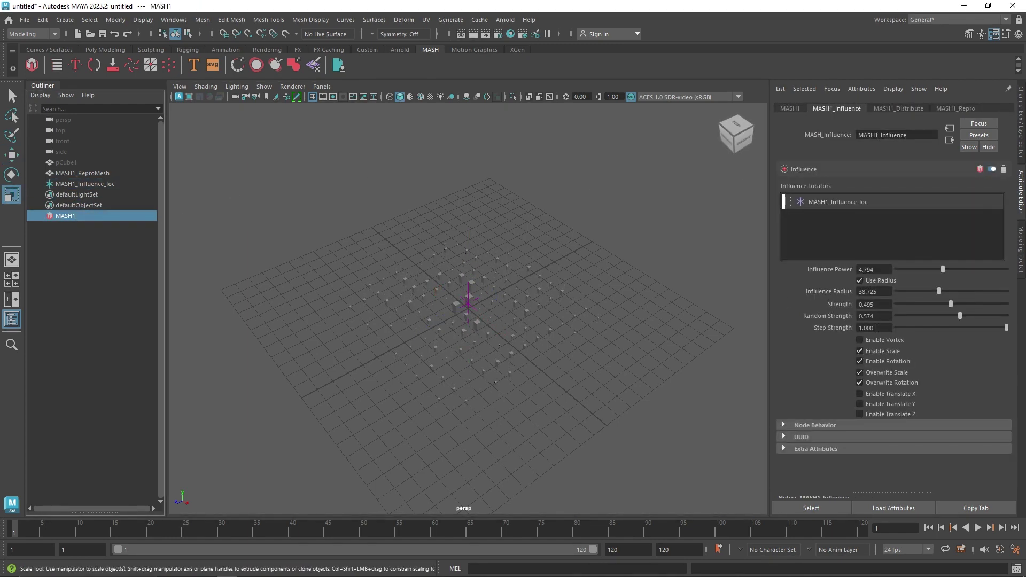
Hide the viewport grid and toggle Vortex on and off to compare its effect, leaving it disabled
click(875, 339)
scroll(416, 338, up, 3)
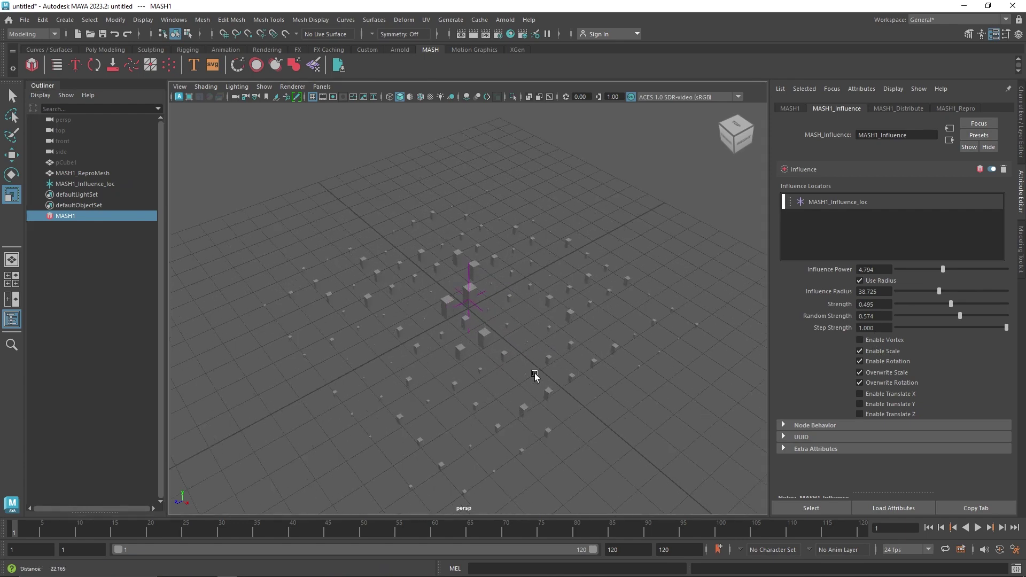
click(313, 97)
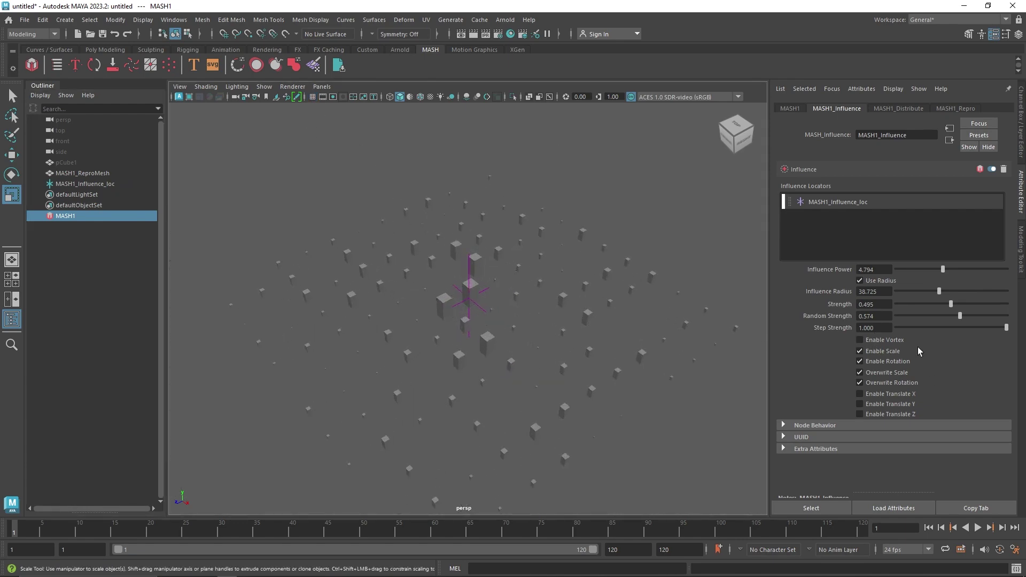
click(894, 340)
click(894, 340)
click(894, 340)
click(894, 340)
Turn off Enable Scale, Enable Rotation, Overwrite Scale and Overwrite Rotation on the Influence node
click(889, 352)
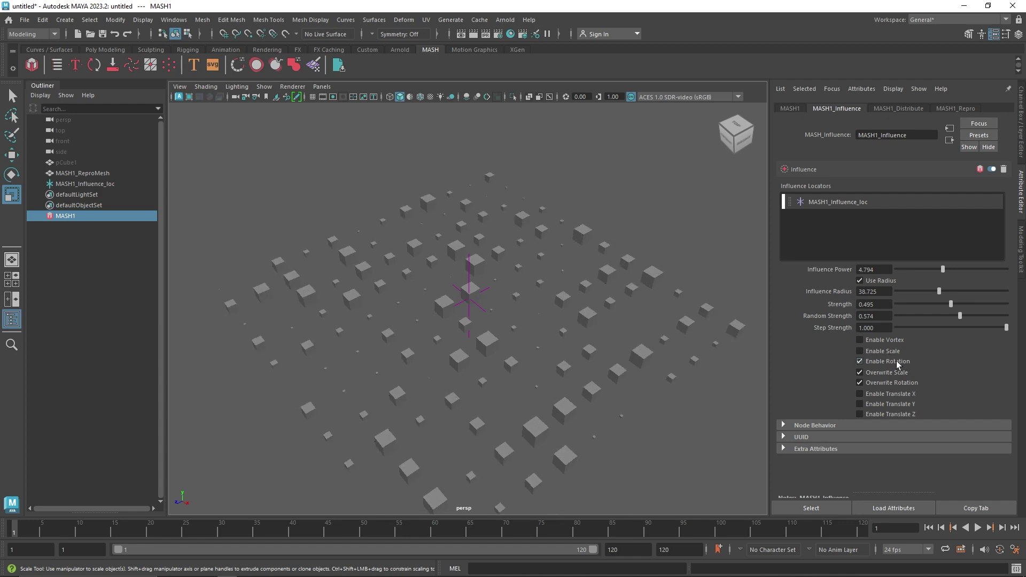
click(900, 373)
click(897, 363)
click(899, 381)
Try toggling the Influence node's X, Y and Z translation options
click(899, 394)
click(897, 393)
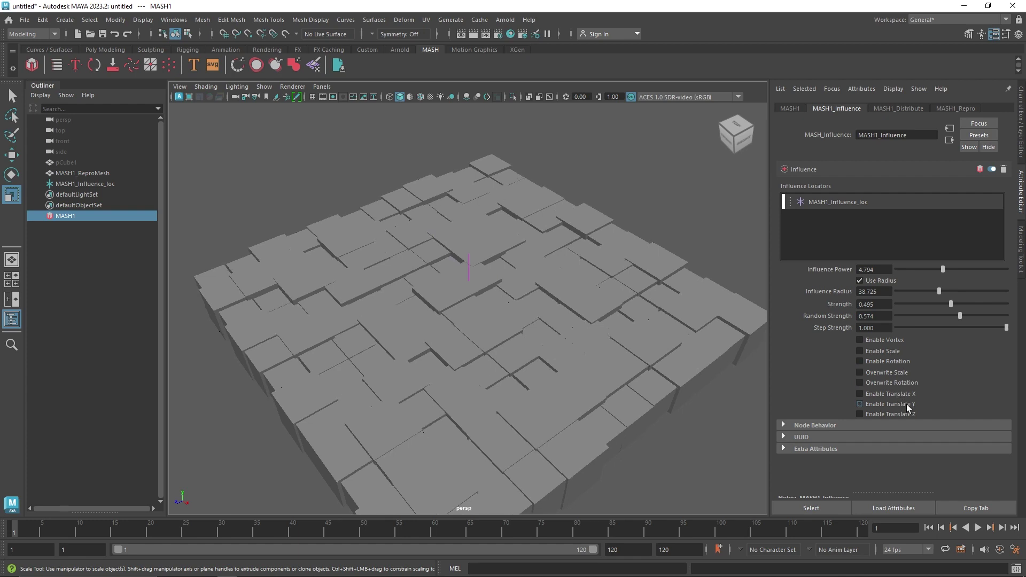
click(903, 415)
click(903, 408)
click(903, 415)
Re-enable Scale, Rotation, Overwrite Scale and Overwrite Rotation on the Influence node
click(878, 352)
click(879, 363)
click(883, 373)
click(885, 380)
Set the Influence Power to 10, Influence Radius to 100, Strength to 1 and Random Strength to about 0.382
drag(957, 292, 1010, 304)
drag(1006, 316, 939, 315)
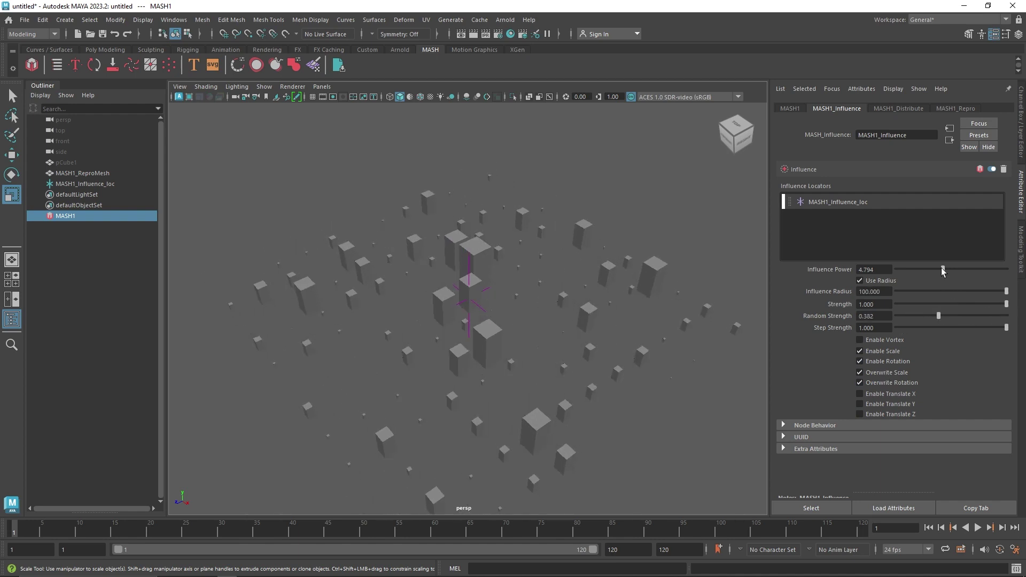
Select the influence locator and scale it up uniformly to about 1.8, 3.8, 1.8
click(483, 301)
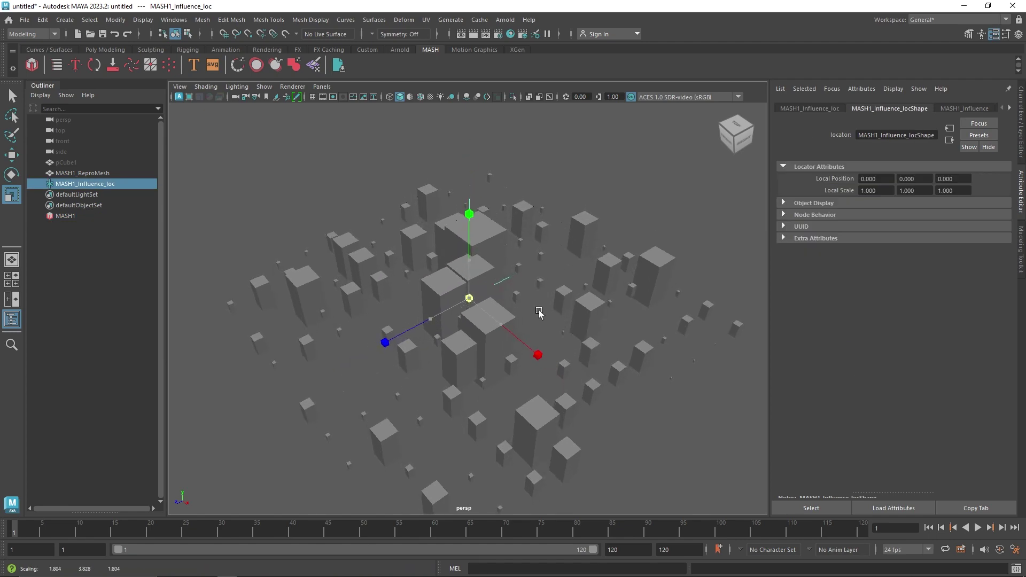
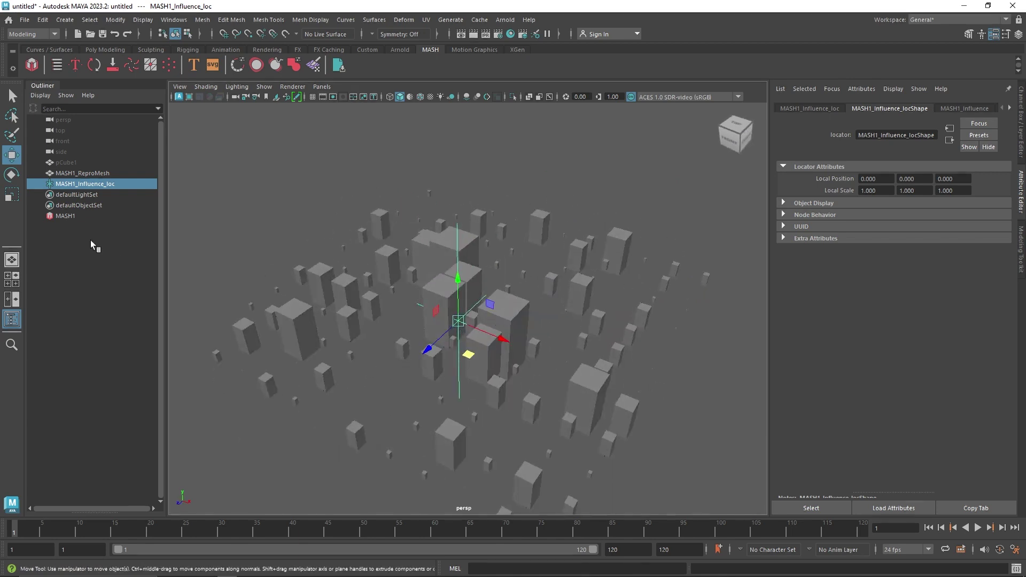
Move the influence locator to the grid's edge, at about -6.1 in X and 0.7 in Z
click(75, 217)
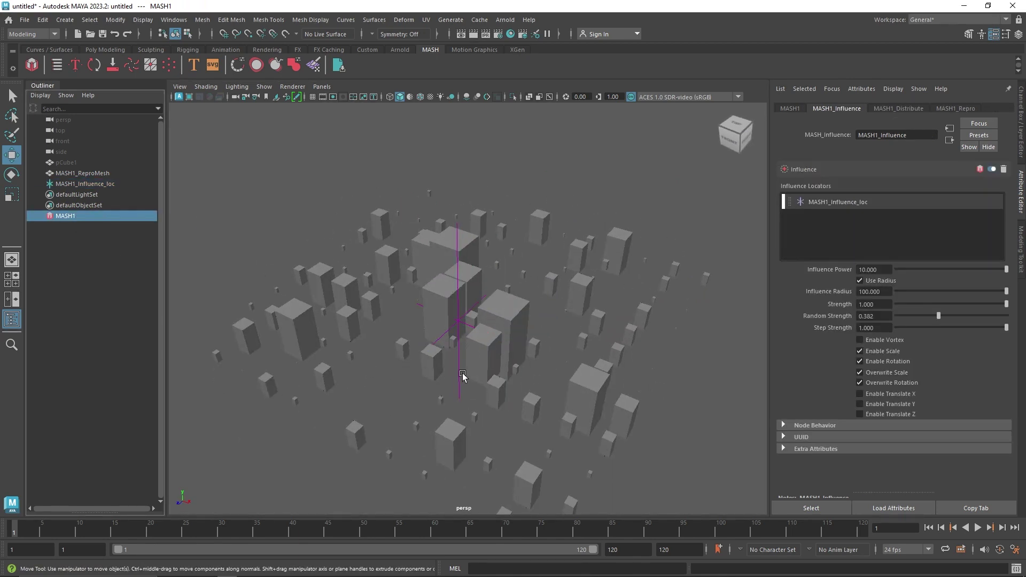
scroll(458, 360, down, 4)
alt+drag(458, 360, 467, 354)
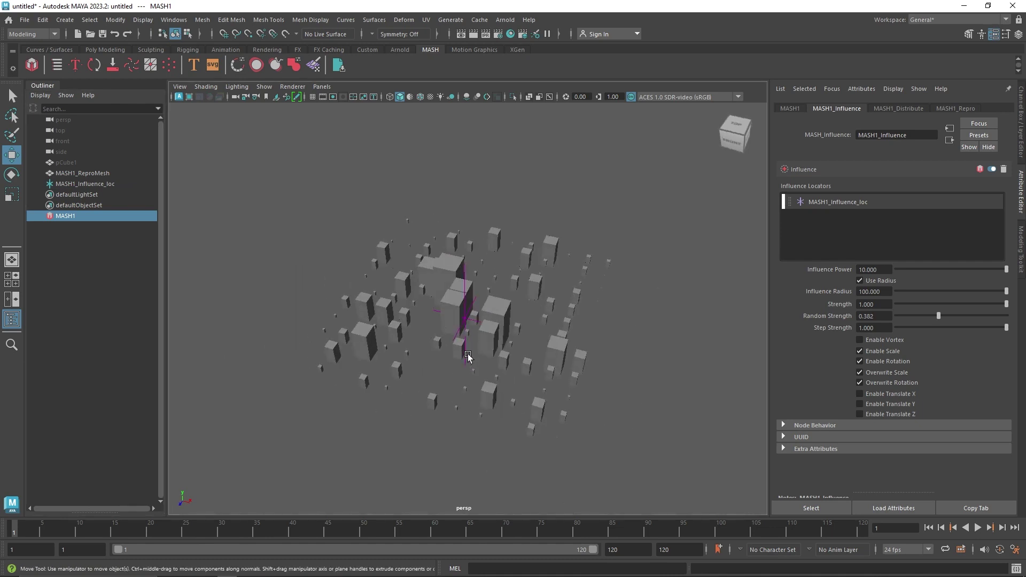
click(467, 318)
drag(467, 319, 385, 294)
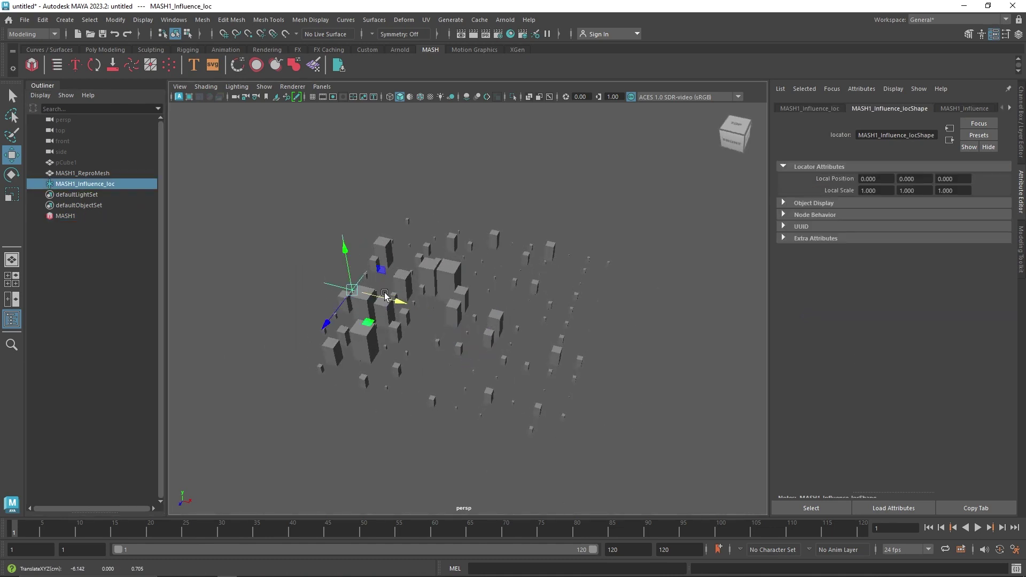
Set the MASH1 Influence node's Random Strength to 1
click(66, 206)
click(73, 217)
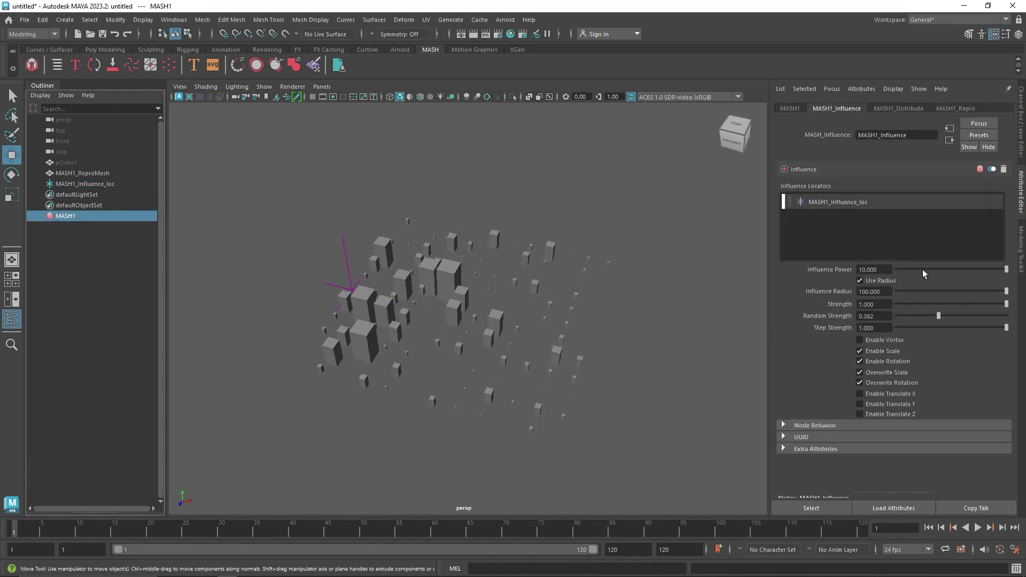
drag(945, 315, 1025, 327)
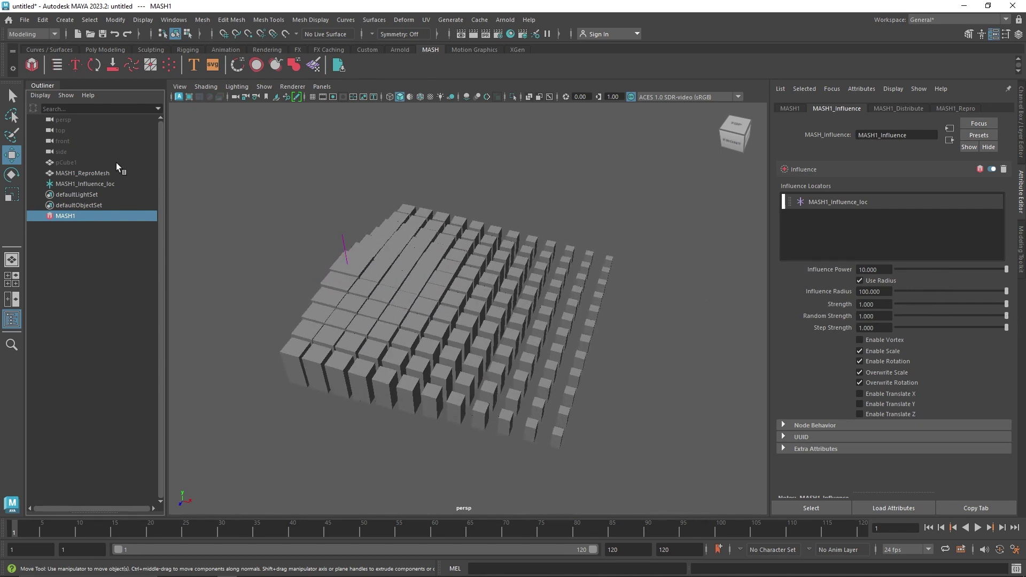
Scale the source cube pCube1 down along X so the grid copies become thin slabs
click(94, 163)
key(r)
drag(516, 321, 441, 316)
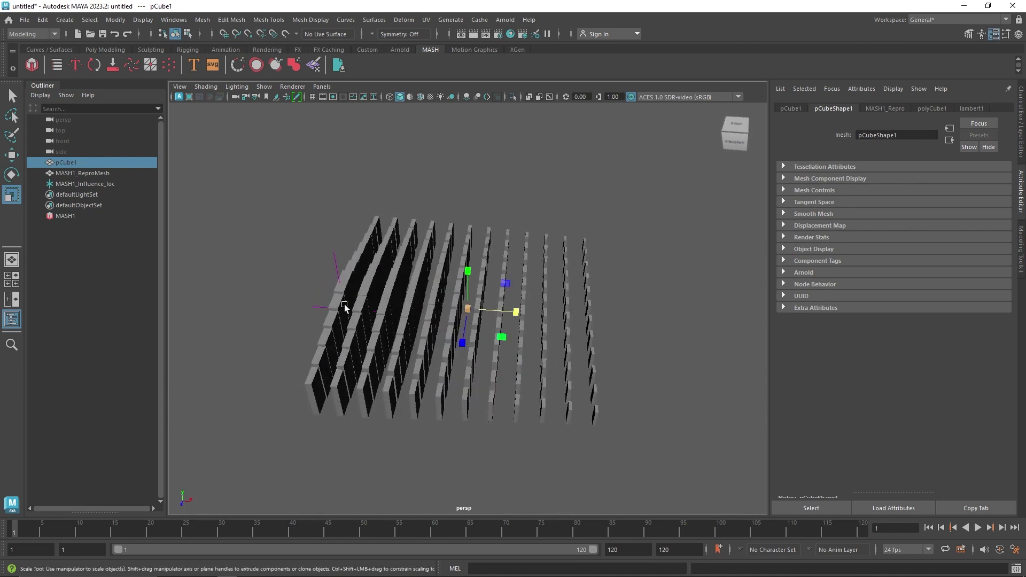
Select the influence locator and adjust its position at the edge of the slab grid
click(85, 184)
key(w)
mouse_move(409, 310)
alt+mouse_down()
mouse_move(370, 316)
mouse_move(409, 320)
mouse_move(400, 320)
alt+mouse_up()
Create a polygon cylinder and connect it to MASH1's Influence node as a second influence locator
click(69, 216)
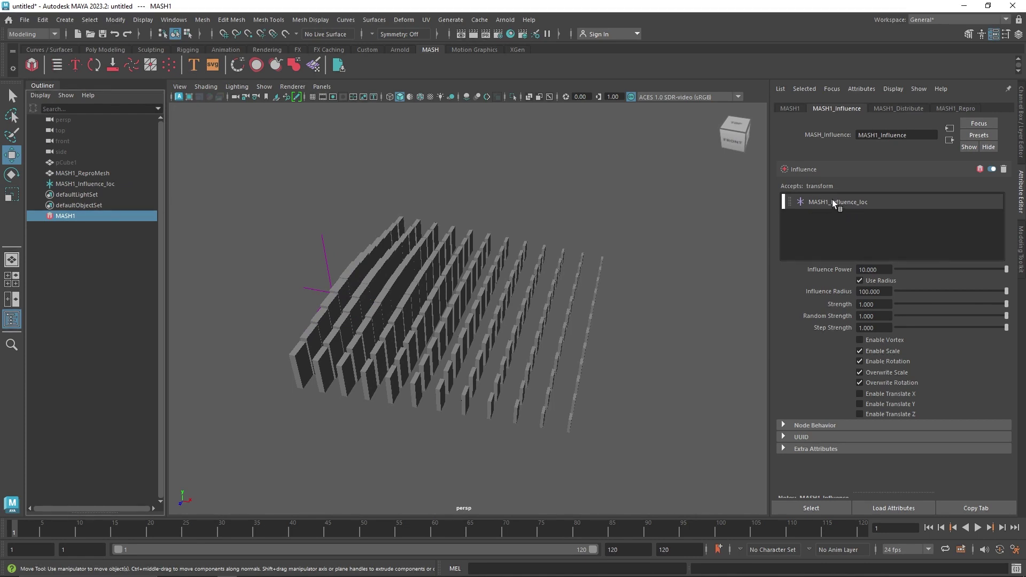
click(107, 50)
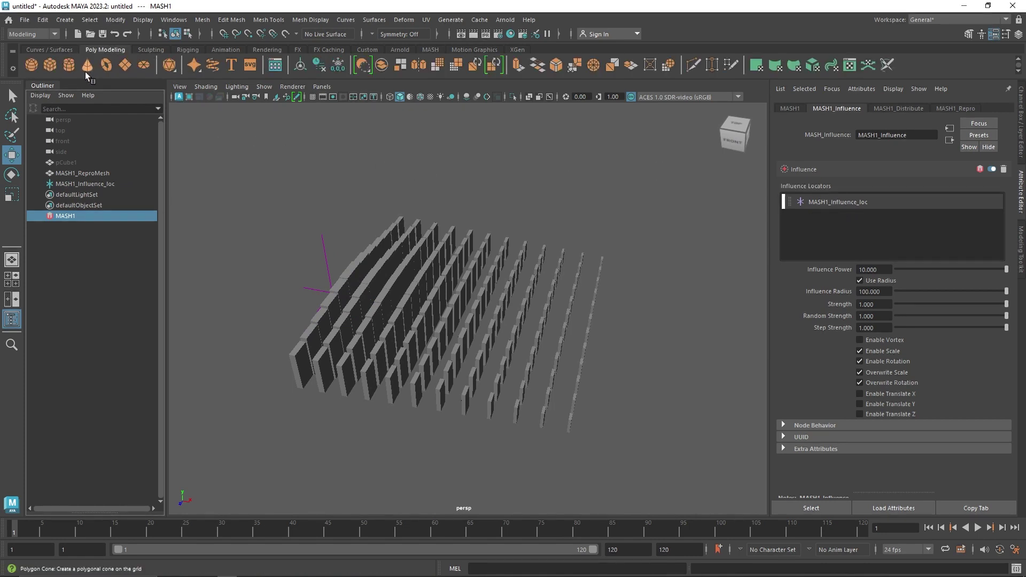
click(67, 64)
click(121, 226)
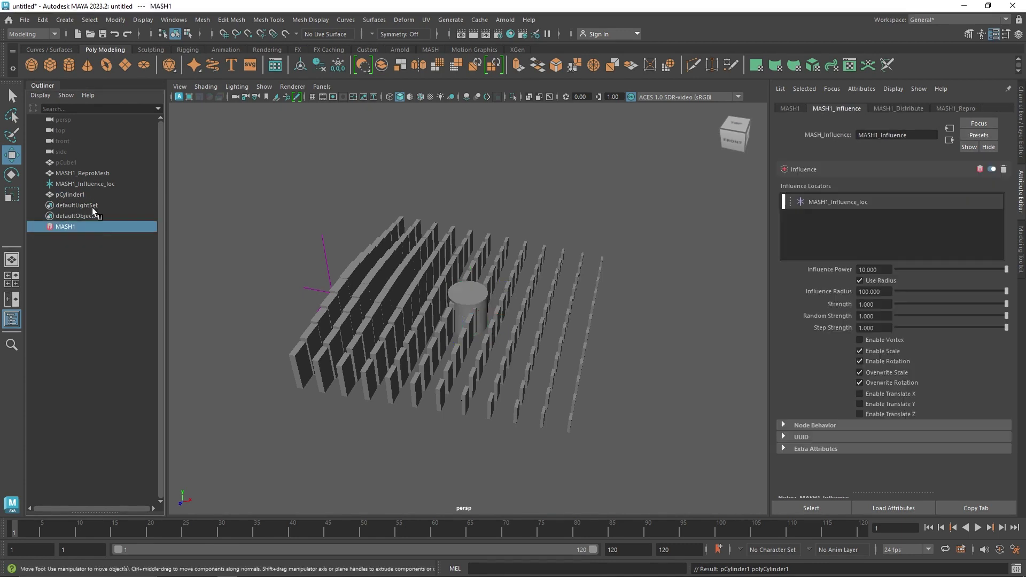
drag(818, 244, 854, 244)
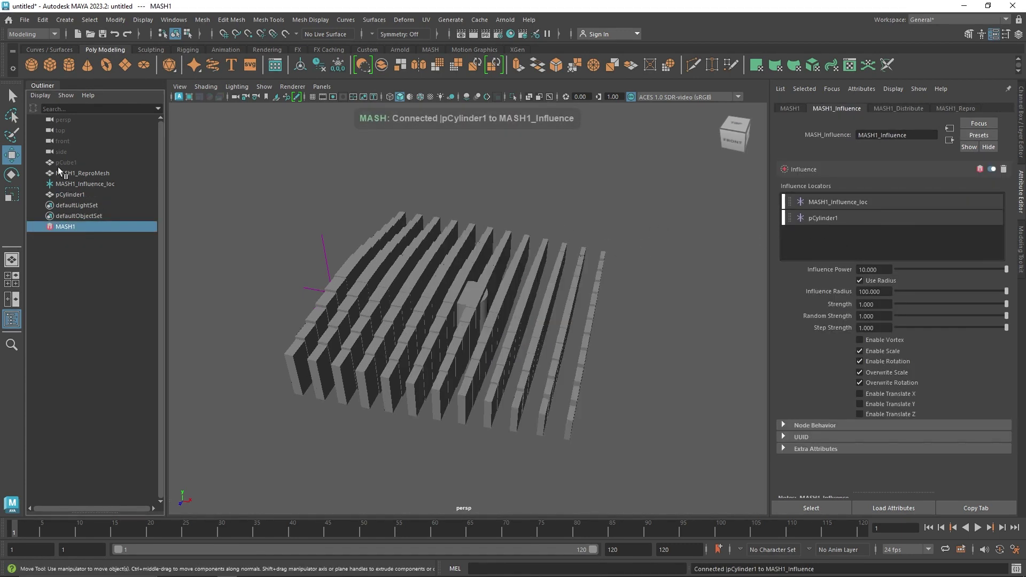
Move the cylinder about 7.5 along X, past the far side of the slab grid
click(77, 194)
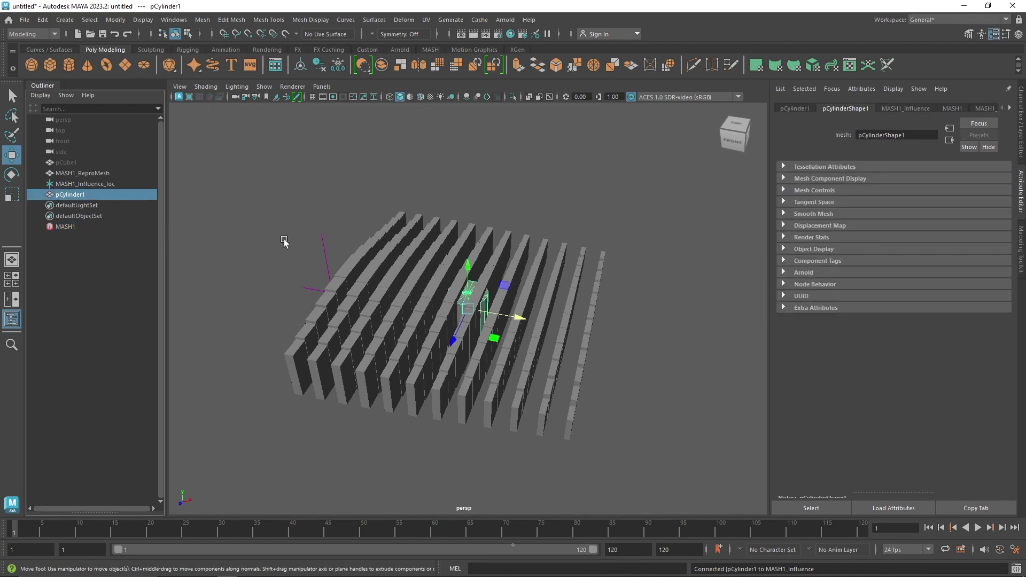
click(78, 226)
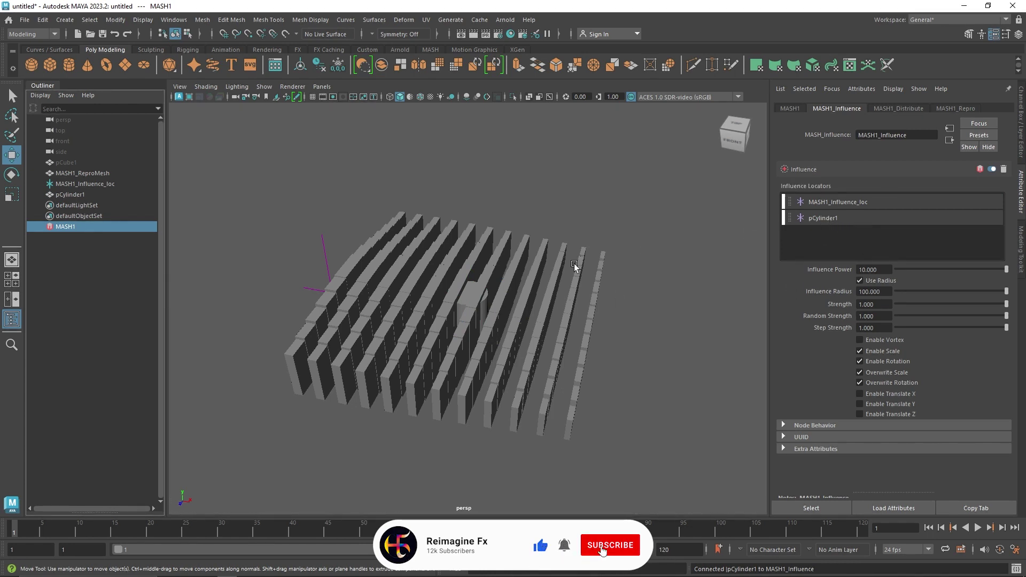
click(89, 194)
drag(491, 313, 649, 335)
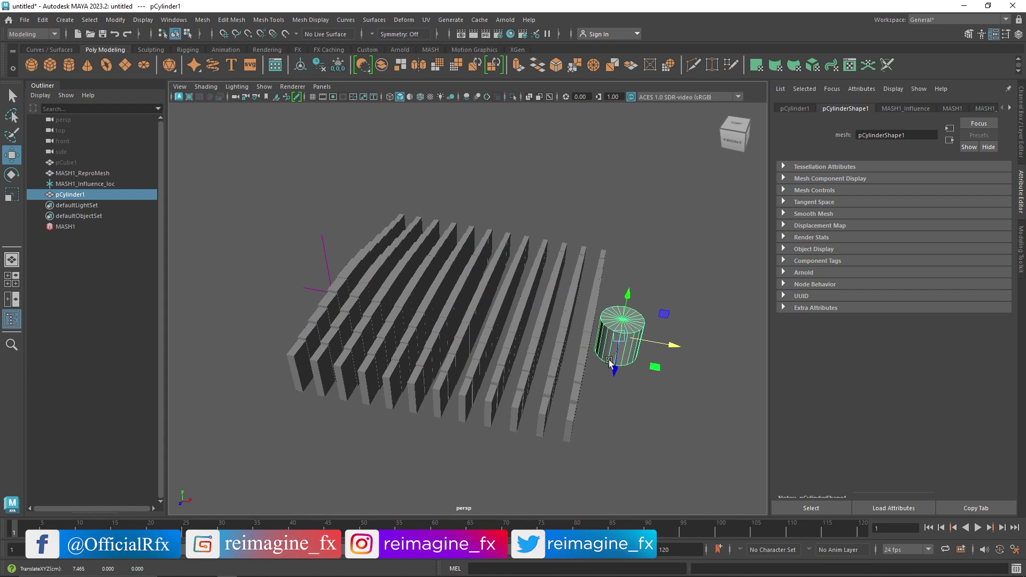
Delete the cylinder and reopen MASH1's Influence settings
key(Delete)
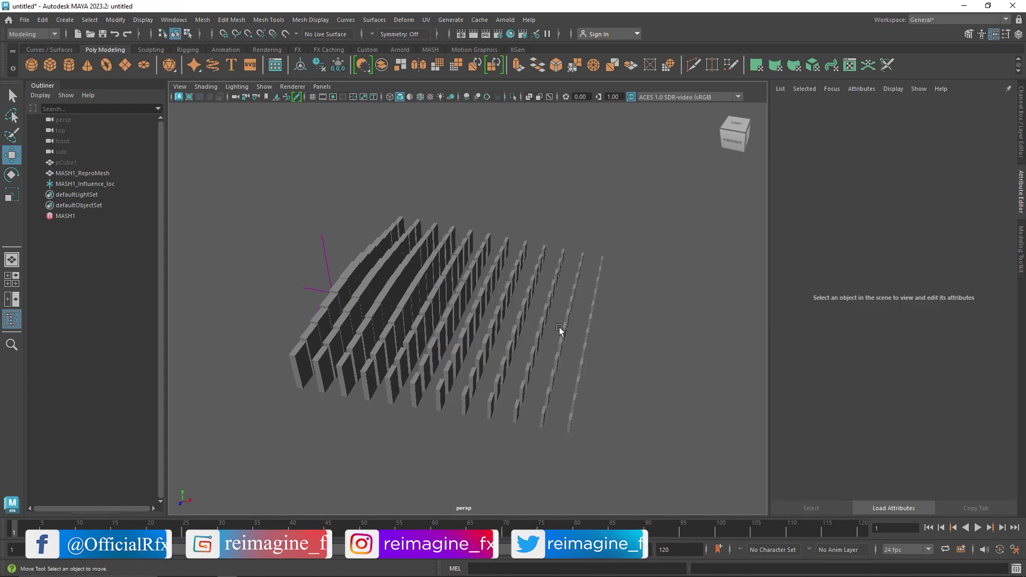
click(78, 216)
middle_drag(832, 206, 447, 142)
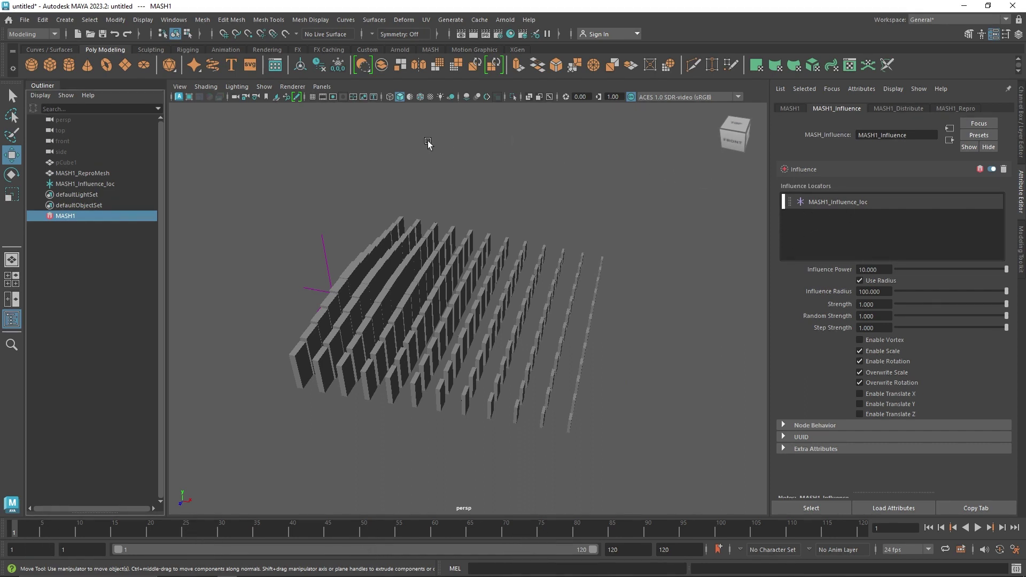
Create a locator, scale it uniformly to about 2.735 and move it to about 6.15 in X
click(65, 20)
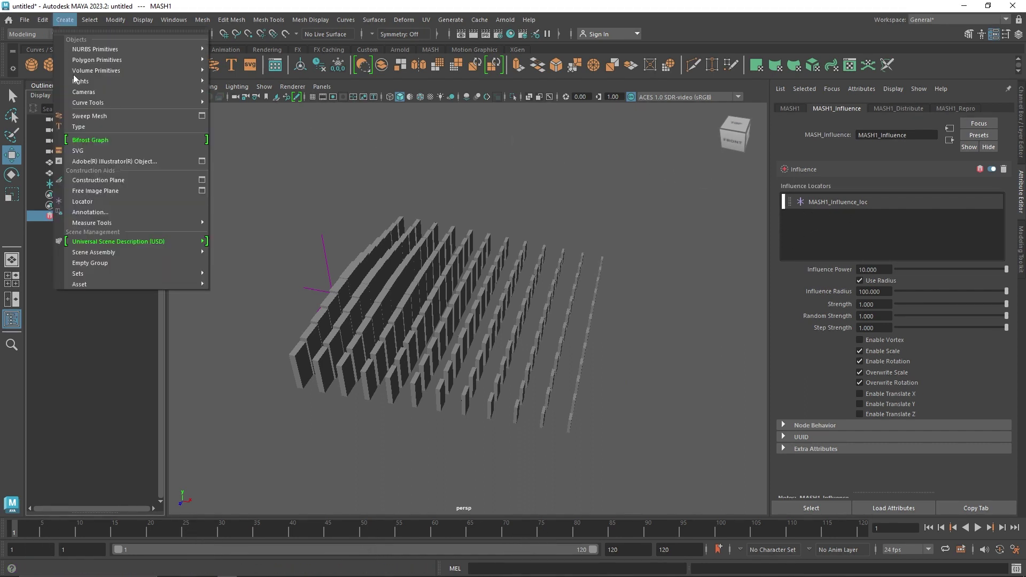
click(124, 205)
key(r)
drag(469, 311, 636, 346)
key(w)
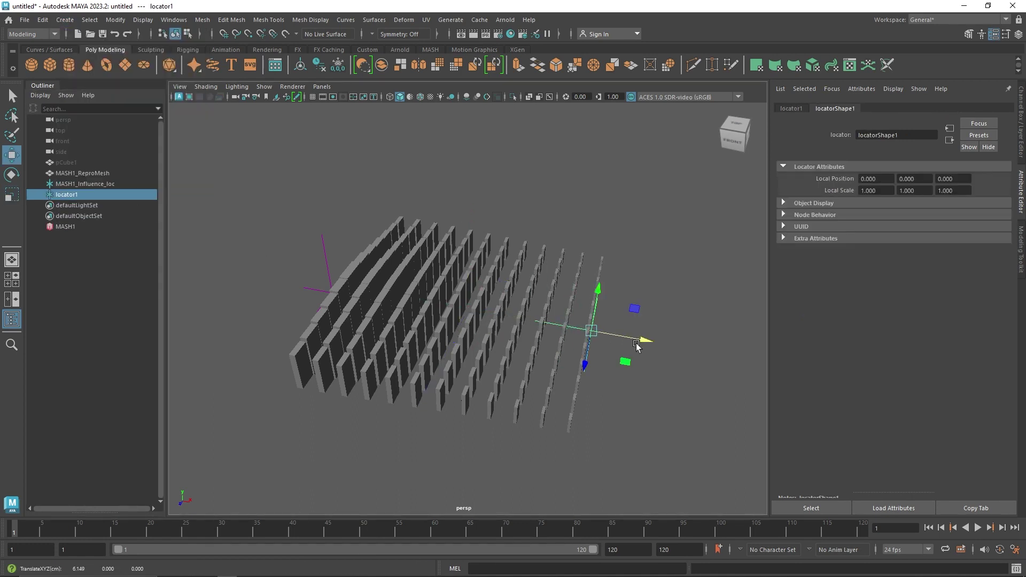
Connect locator1 to MASH1's Influence node as an additional influence locator
click(114, 226)
drag(728, 246, 816, 232)
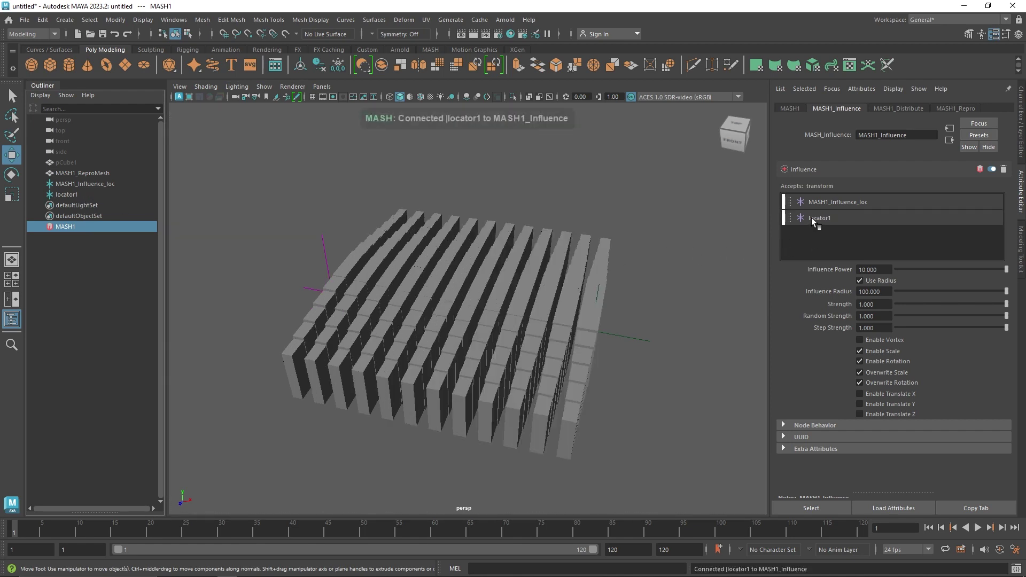
click(811, 217)
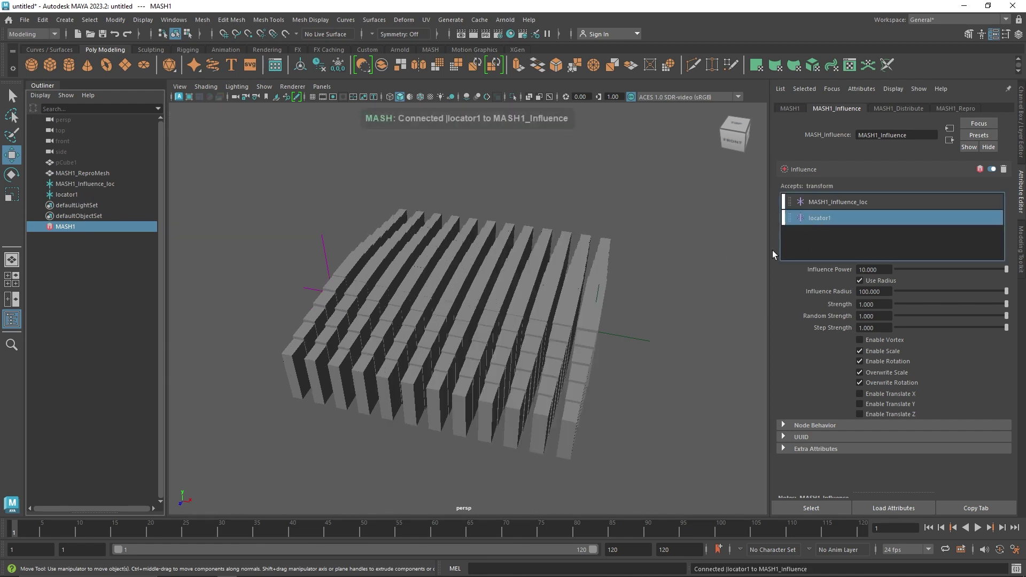
Examine locator1's transform values and its effect on the slabs from several angles, returning to MASH1's Influence settings
click(647, 341)
click(1021, 118)
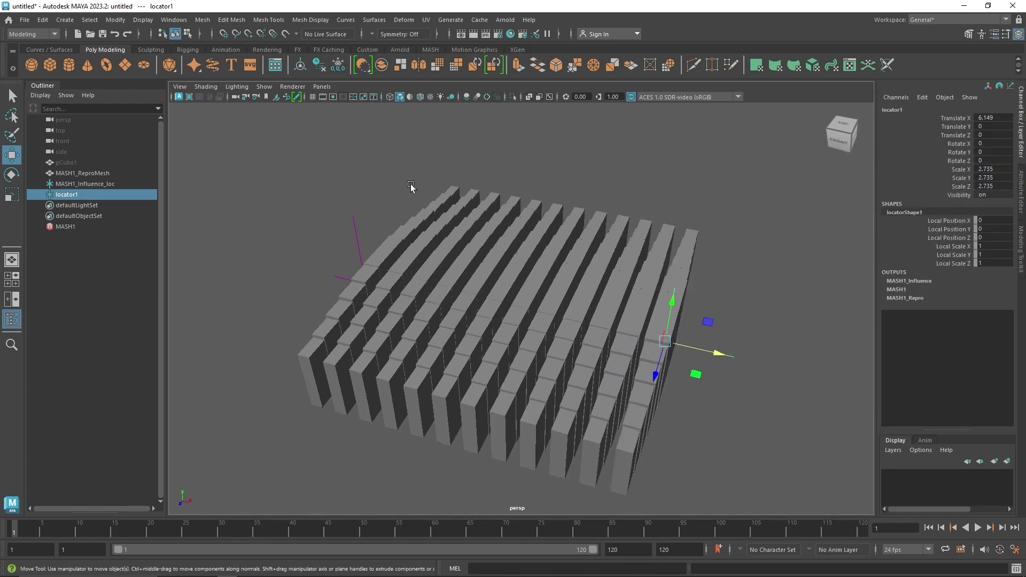
alt+drag(740, 347, 633, 315)
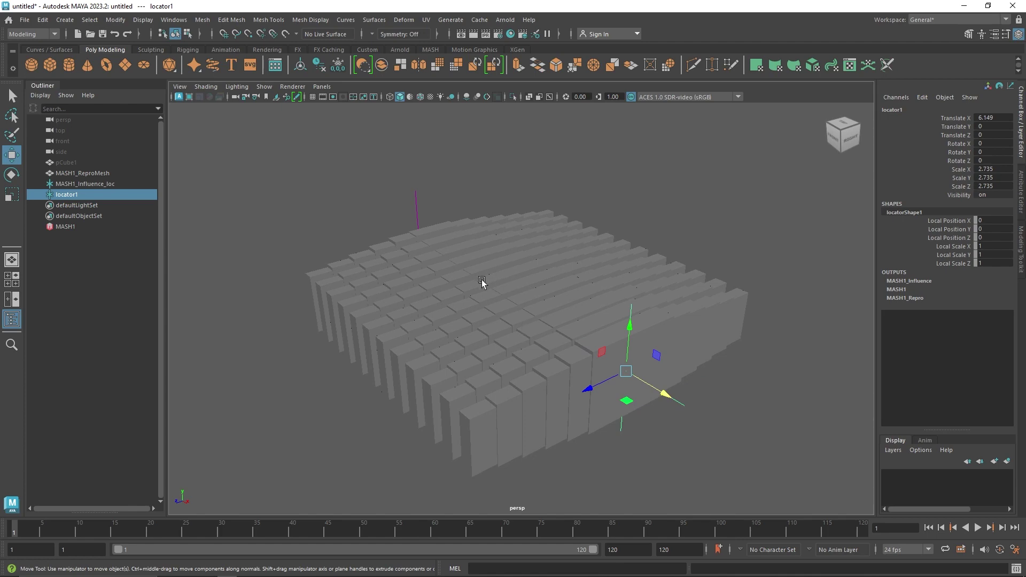
alt+drag(415, 274, 533, 314)
click(112, 225)
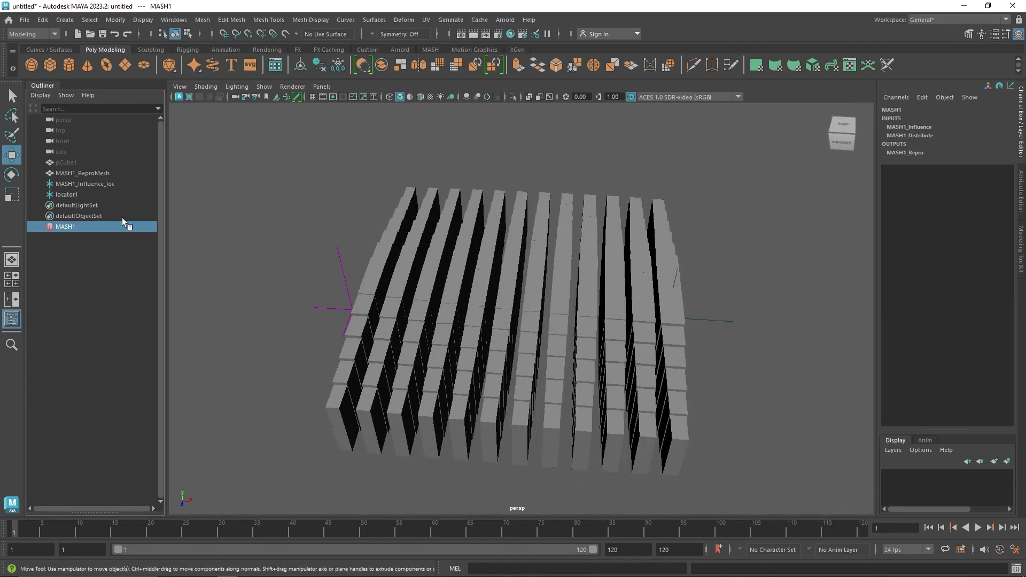
click(1020, 230)
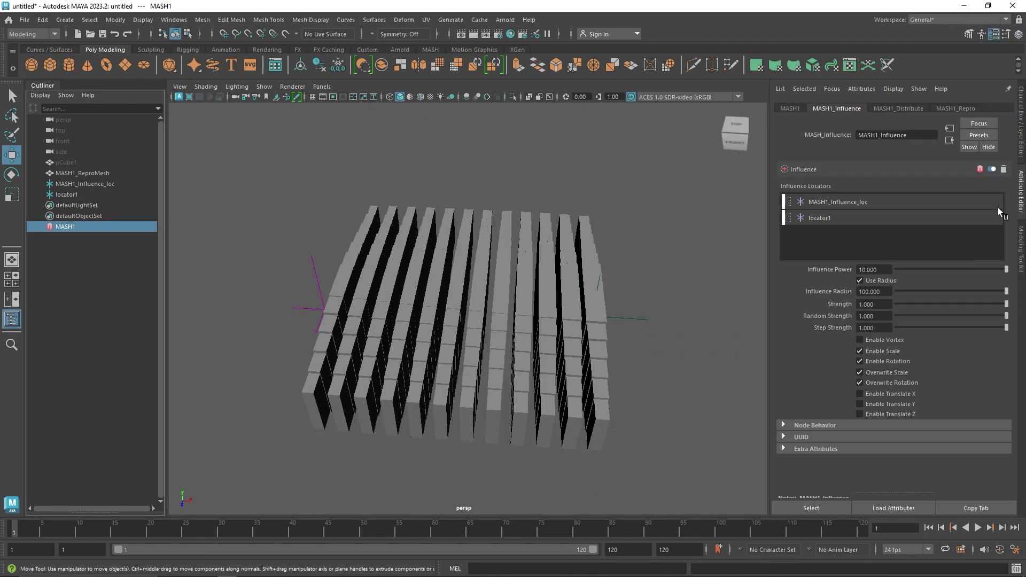
Rotate locator1 and rotate the original influence locator about 43 degrees around Z
click(615, 297)
key(e)
drag(618, 292, 639, 292)
click(315, 264)
drag(366, 297, 326, 287)
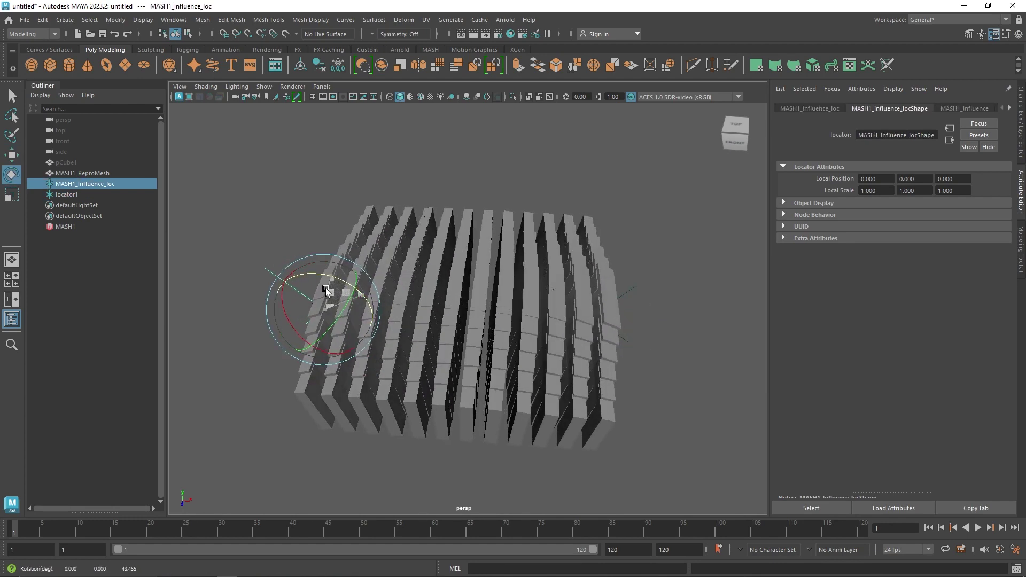
Reposition locator1 beside the grid and view its influence on the tilted slabs
click(641, 300)
key(w)
drag(644, 320, 687, 337)
drag(297, 282, 273, 304)
drag(359, 311, 337, 277)
key(e)
Adjust locator1's scale, rotation and X position beside the slab grid
click(639, 297)
key(r)
drag(645, 322, 583, 339)
key(e)
drag(663, 289, 649, 389)
key(w)
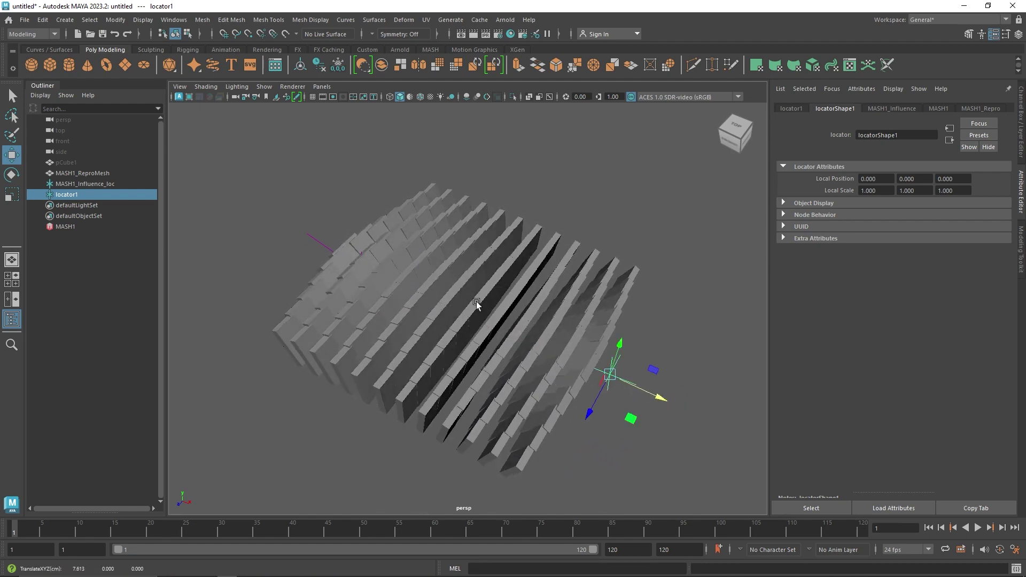
Create another locator at the grid's centre and connect it to MASH1's Influence node
click(106, 227)
click(63, 20)
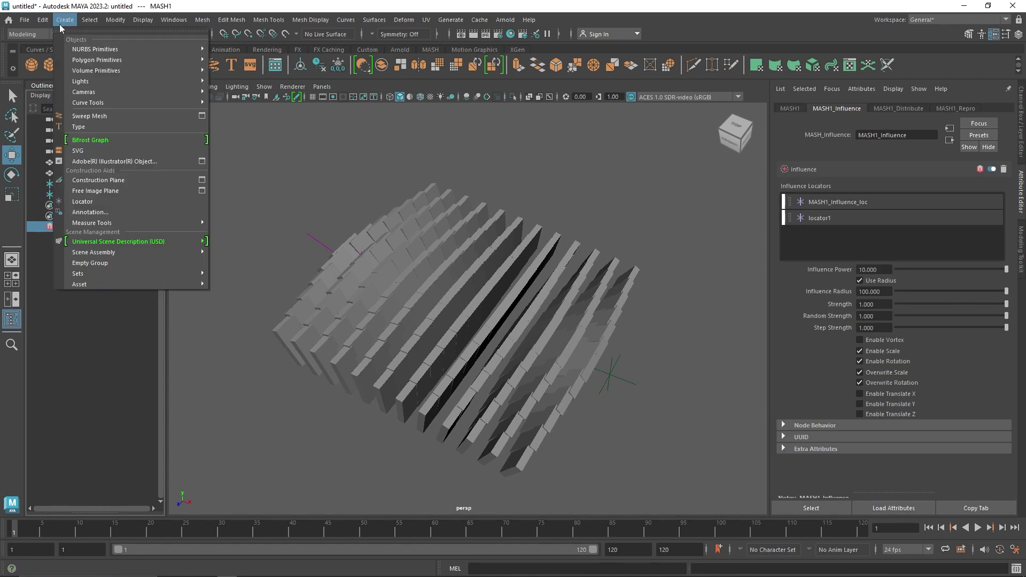
click(120, 201)
drag(67, 206, 92, 235)
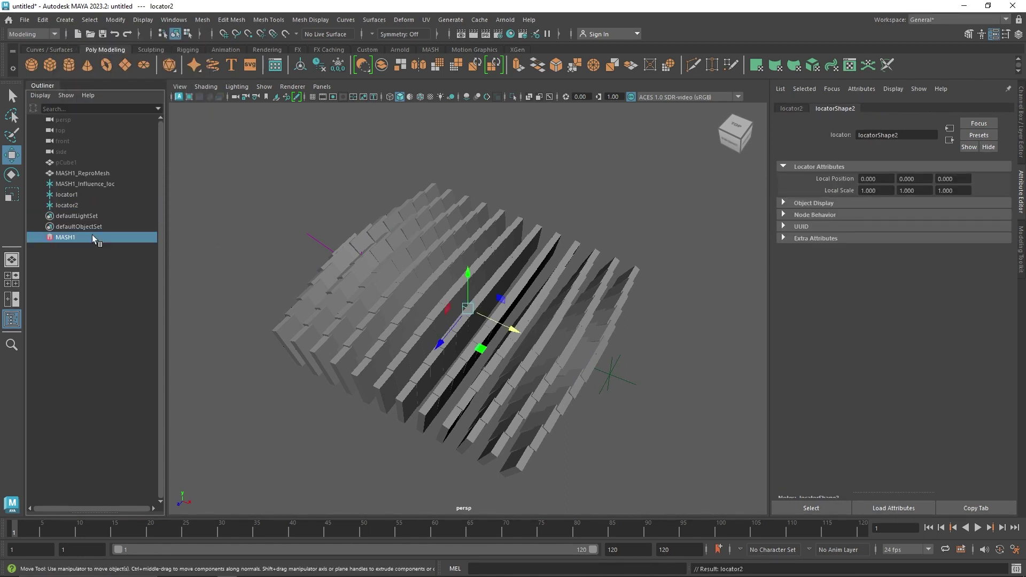
click(92, 235)
drag(791, 223, 796, 227)
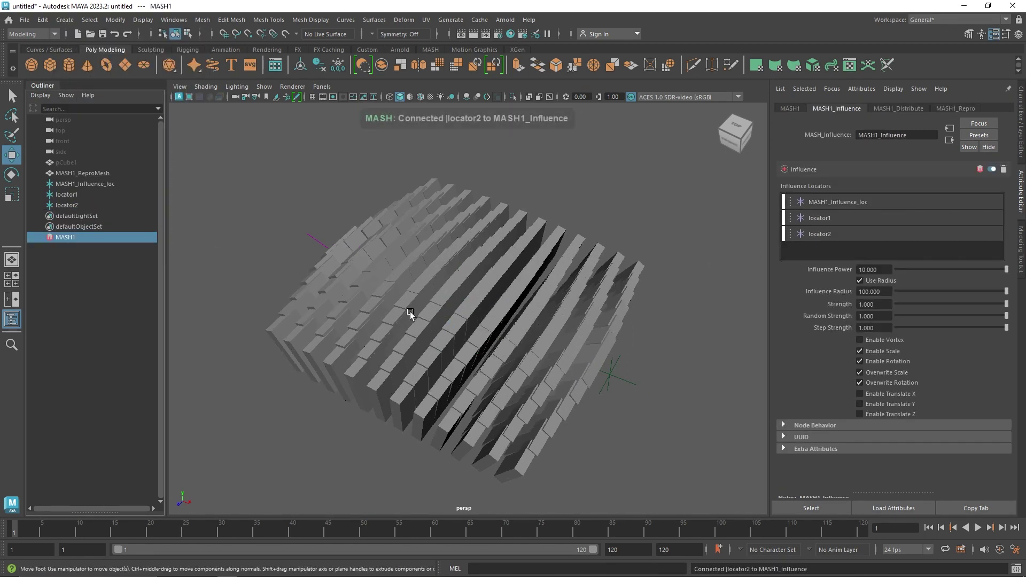
Scale locator2 up uniformly to about 3.56 and rotate it at the grid's centre
click(75, 206)
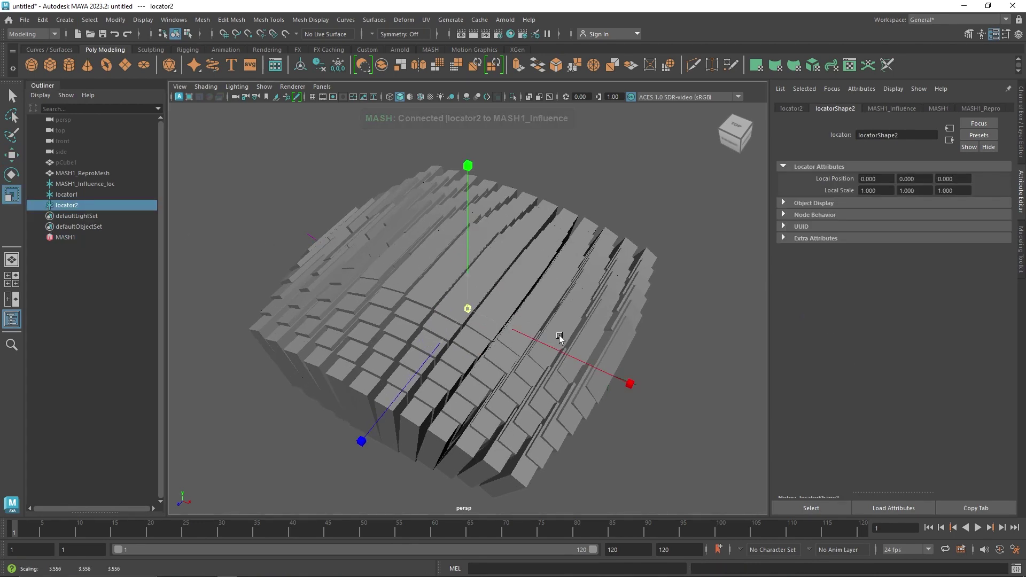
key(e)
drag(470, 297, 445, 306)
key(w)
key(r)
Set the Influence node's Influence Power to 10 and Random Strength to about 0.480
click(66, 237)
drag(947, 267, 1013, 276)
drag(976, 316, 1024, 317)
alt+drag(561, 277, 474, 297)
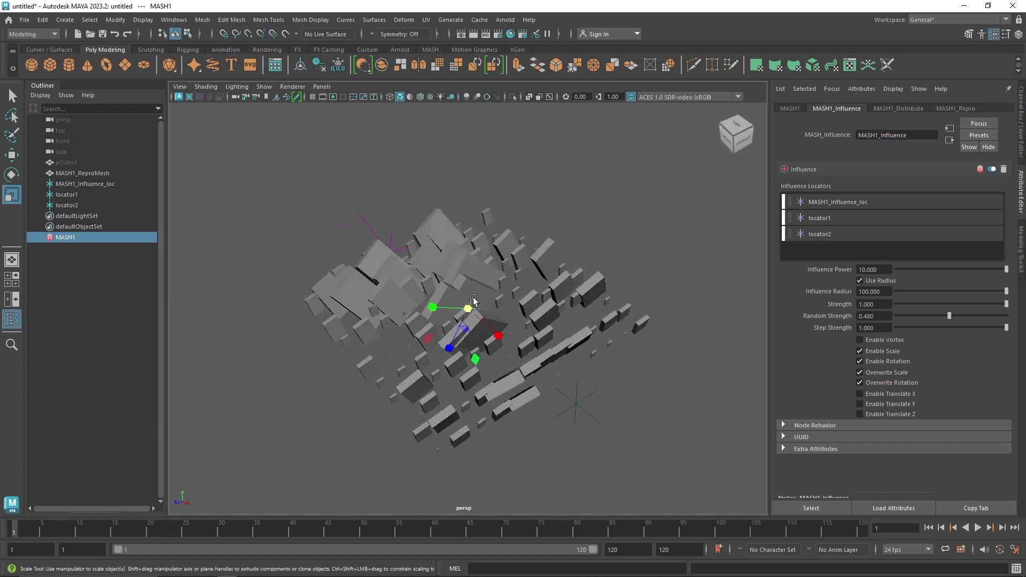
Adjust locator2's position and scale locator1 to vary their influence on the scattered slabs
click(469, 307)
key(w)
drag(430, 324, 415, 339)
key(r)
alt+drag(560, 407, 586, 402)
drag(639, 392, 579, 392)
alt+drag(374, 359, 449, 328)
Try scaling the original influence locator, undo the change and return to MASH1's Influence settings
drag(308, 270, 323, 302)
alt+drag(385, 321, 427, 326)
key(ctrl+z)
alt+right_drag(484, 356, 537, 358)
alt+drag(537, 359, 458, 323)
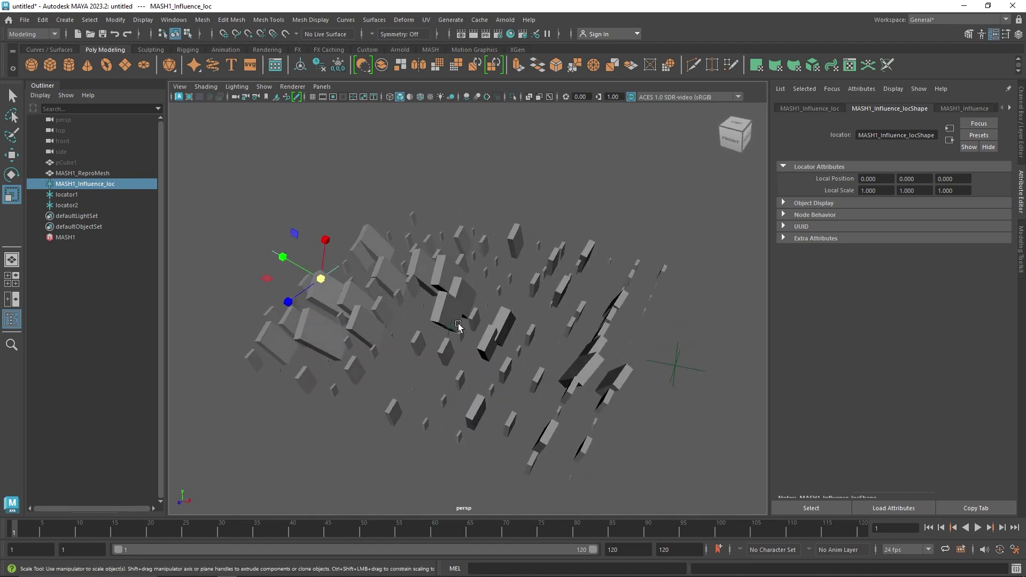
click(94, 236)
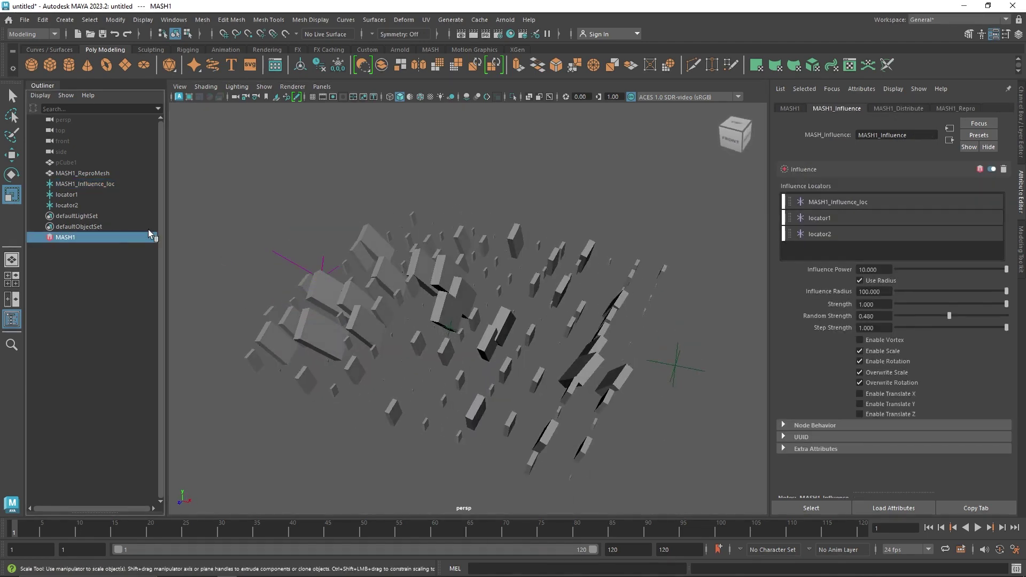